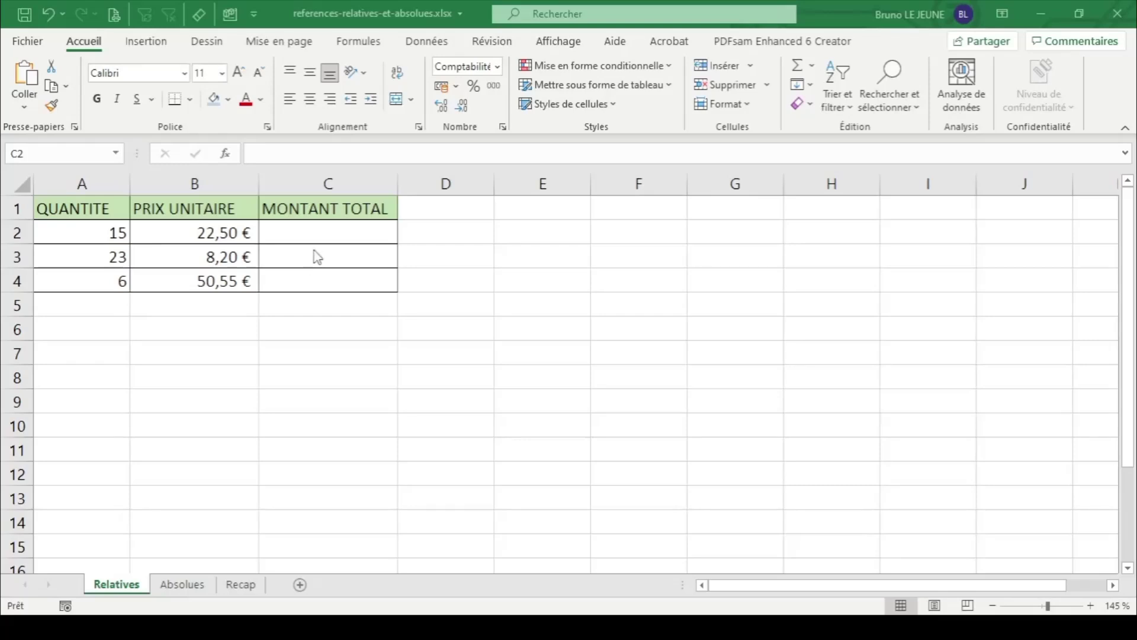
# - Calculate the first total amount in C2 with =A2*B2 and fill the formula down to C4
pyautogui.click(326, 231)
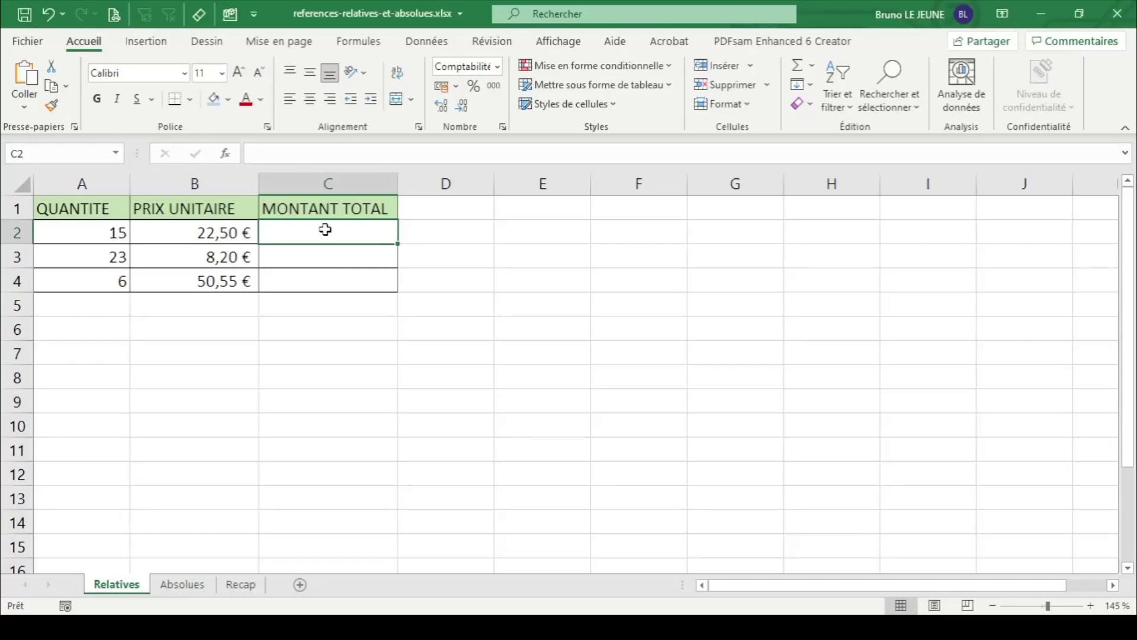
pyautogui.write('=')
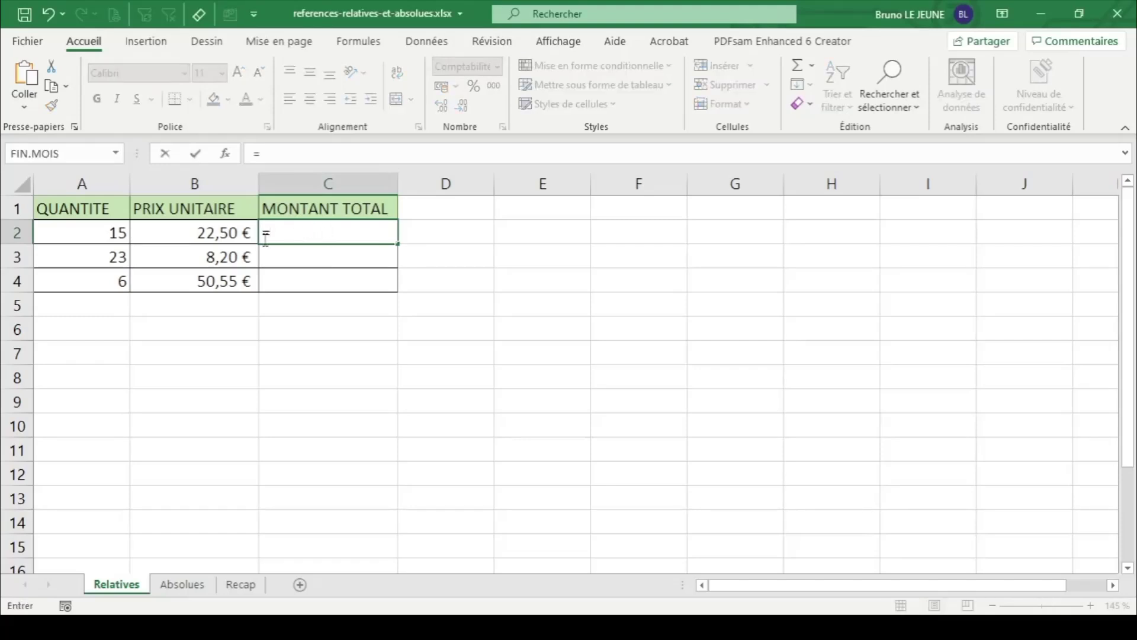
pyautogui.click(78, 235)
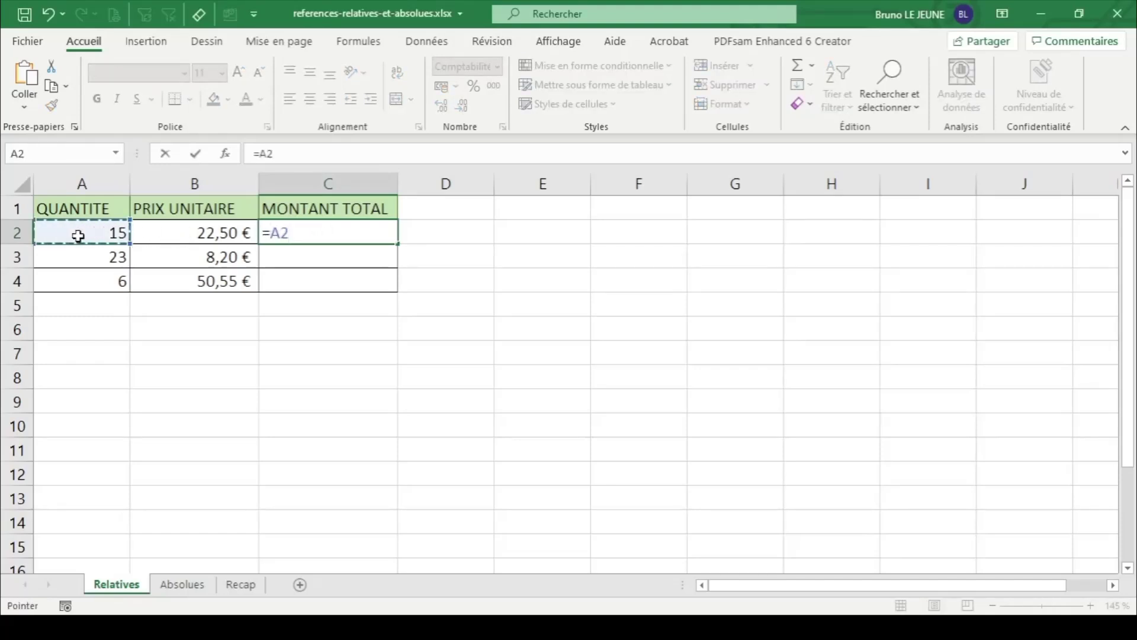
pyautogui.write('*')
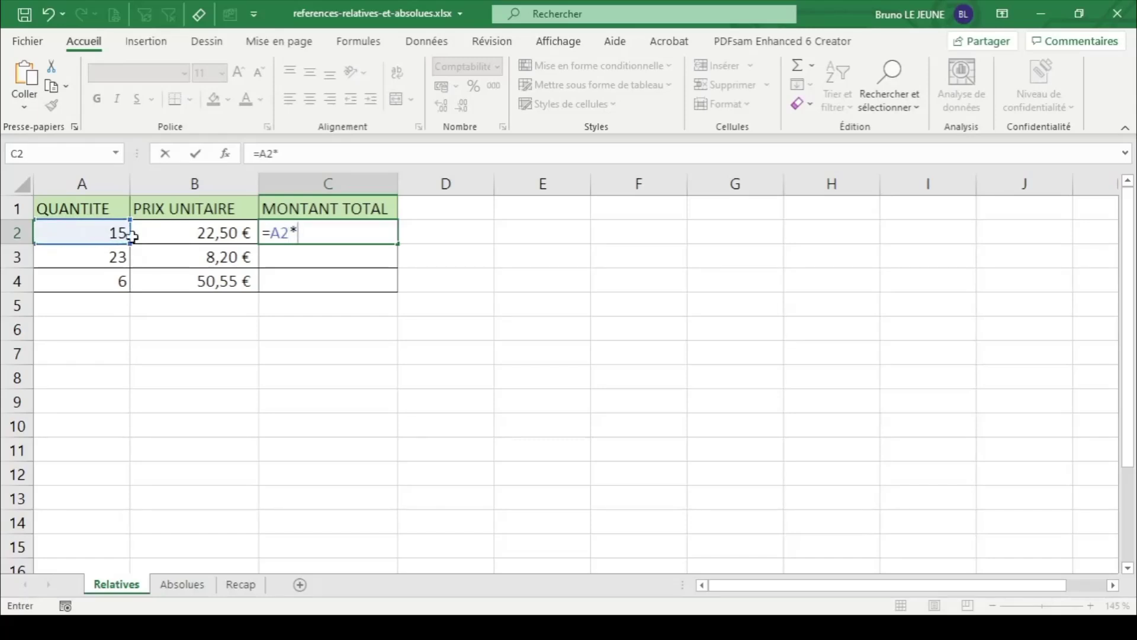
pyautogui.click(198, 236)
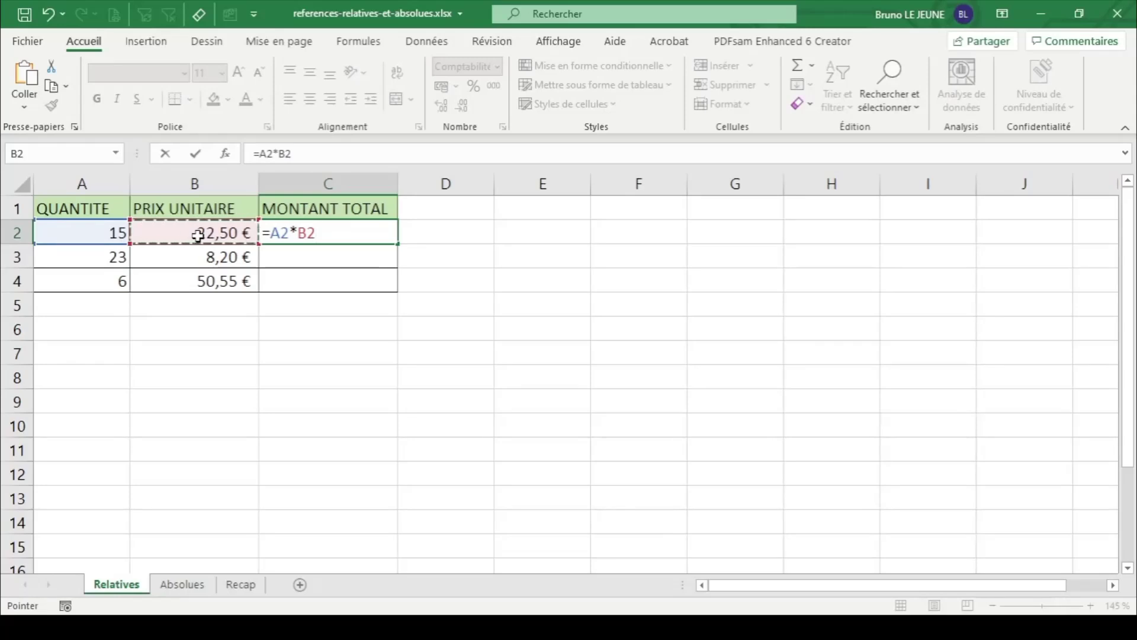
pyautogui.press('Return')
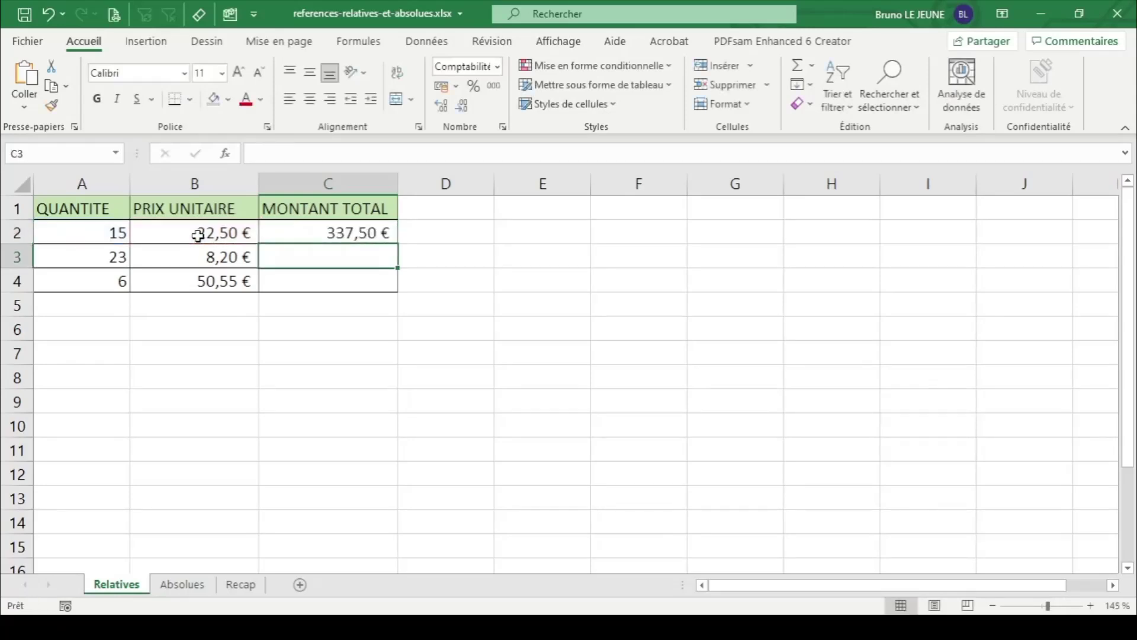
pyautogui.click(307, 232)
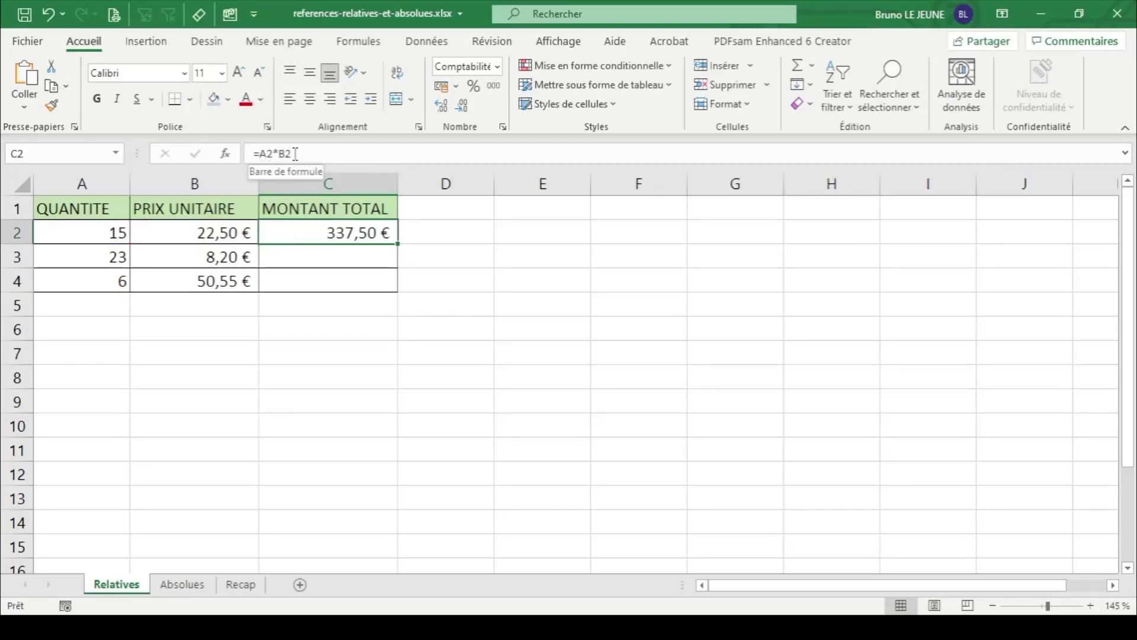
pyautogui.doubleClick(398, 244)
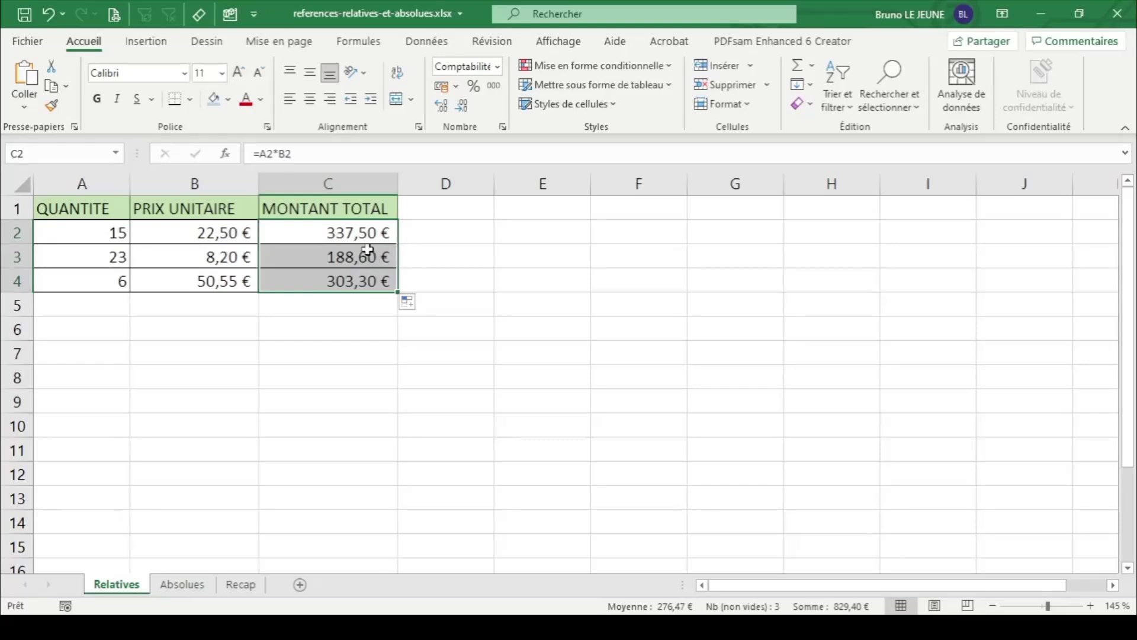
# - Examine the formulas in C2, C3 and C4 to see how their cell references shift from row to row
pyautogui.click(360, 233)
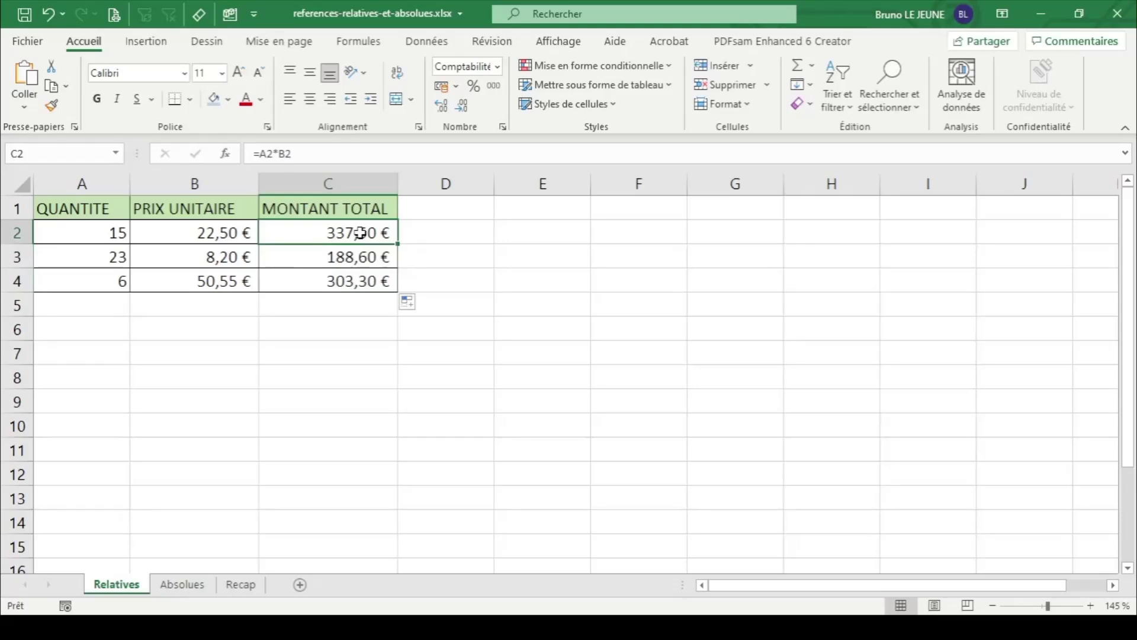
pyautogui.doubleClick(361, 232)
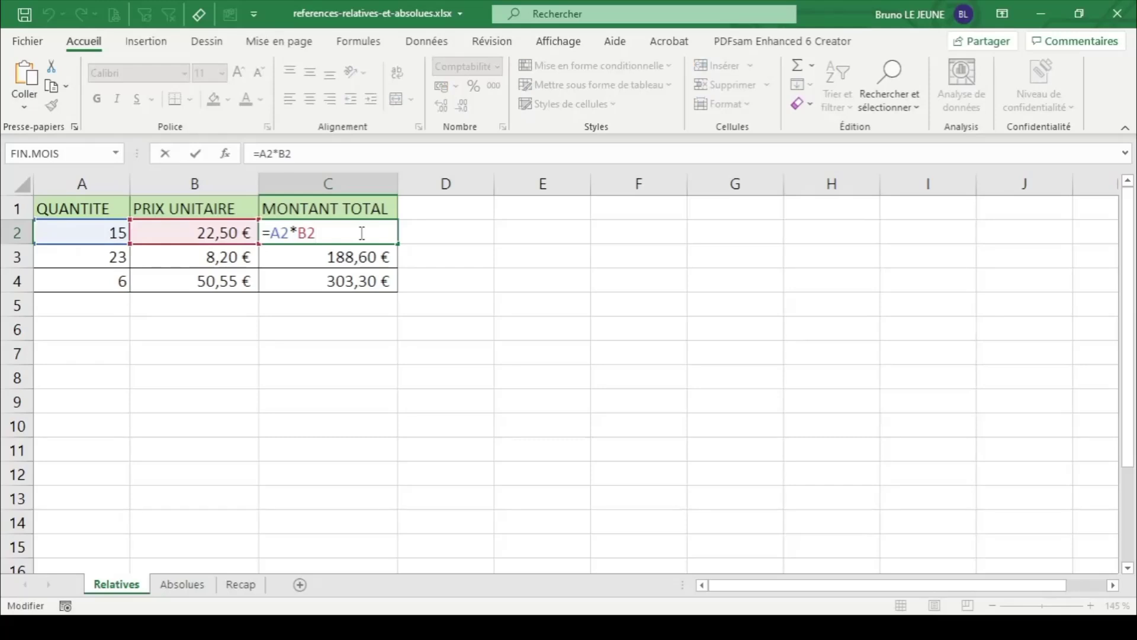
pyautogui.press('Return')
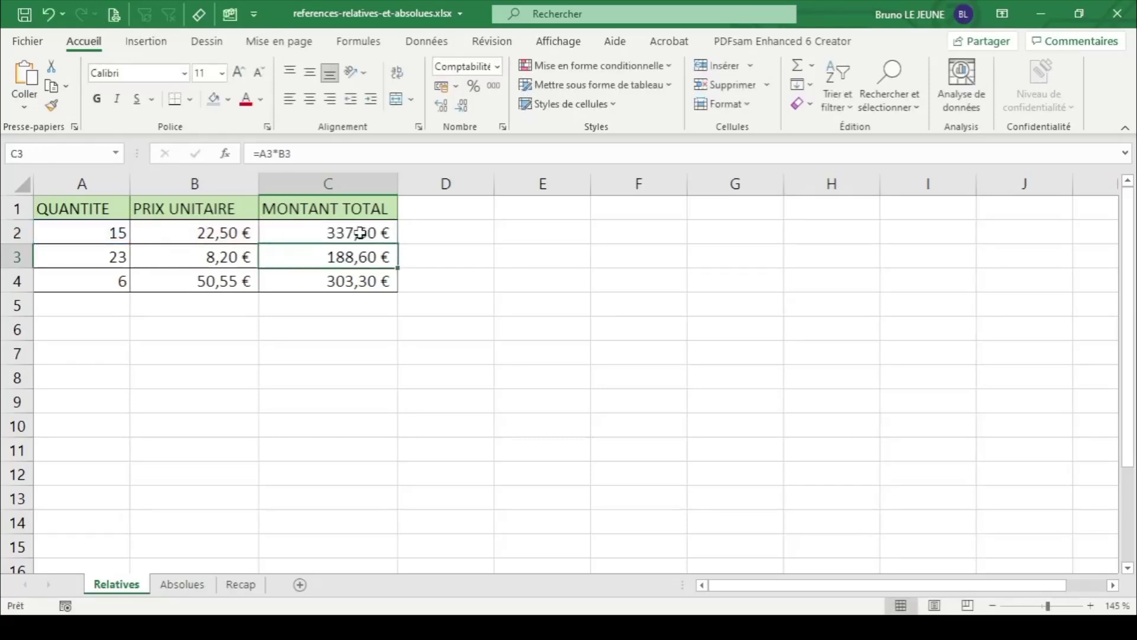
pyautogui.press('F2')
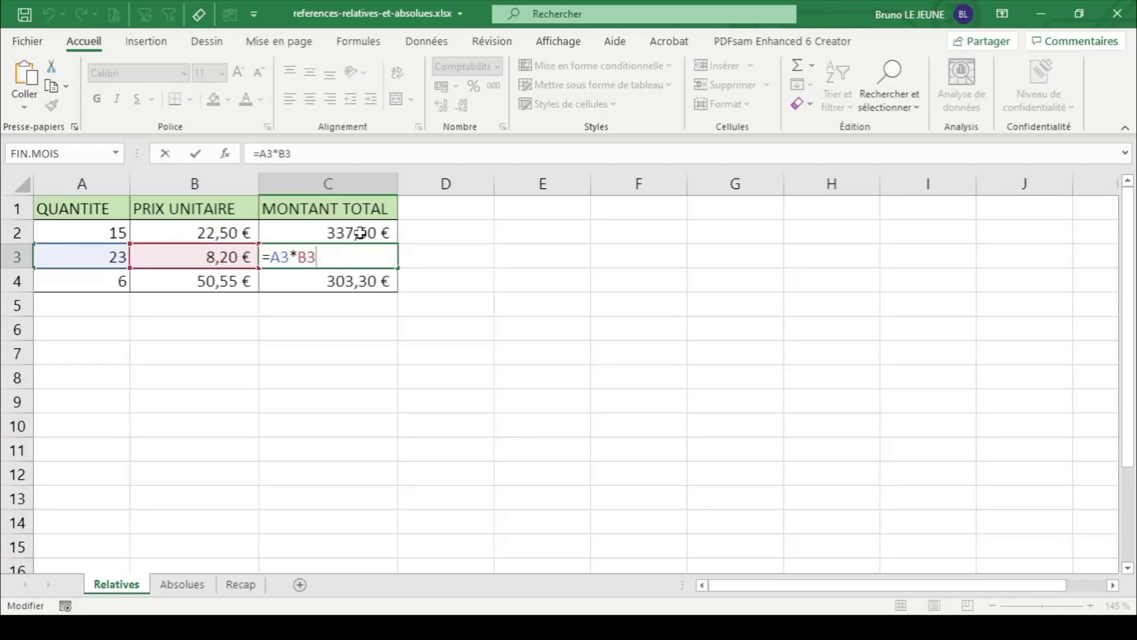
pyautogui.press('Return')
pyautogui.press('F2')
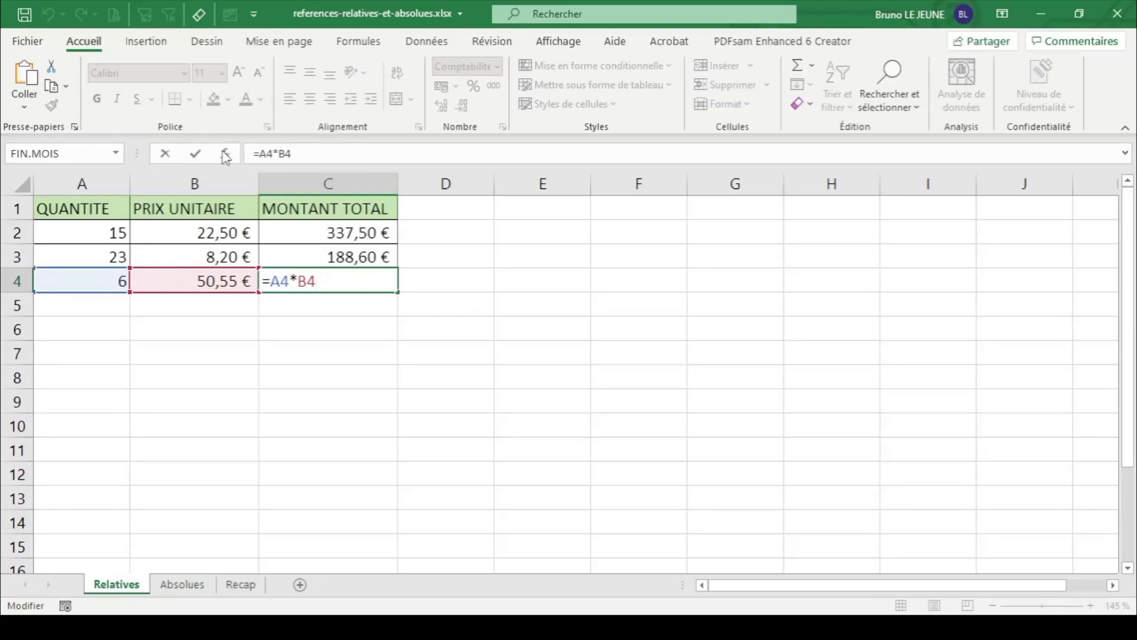
pyautogui.click(196, 155)
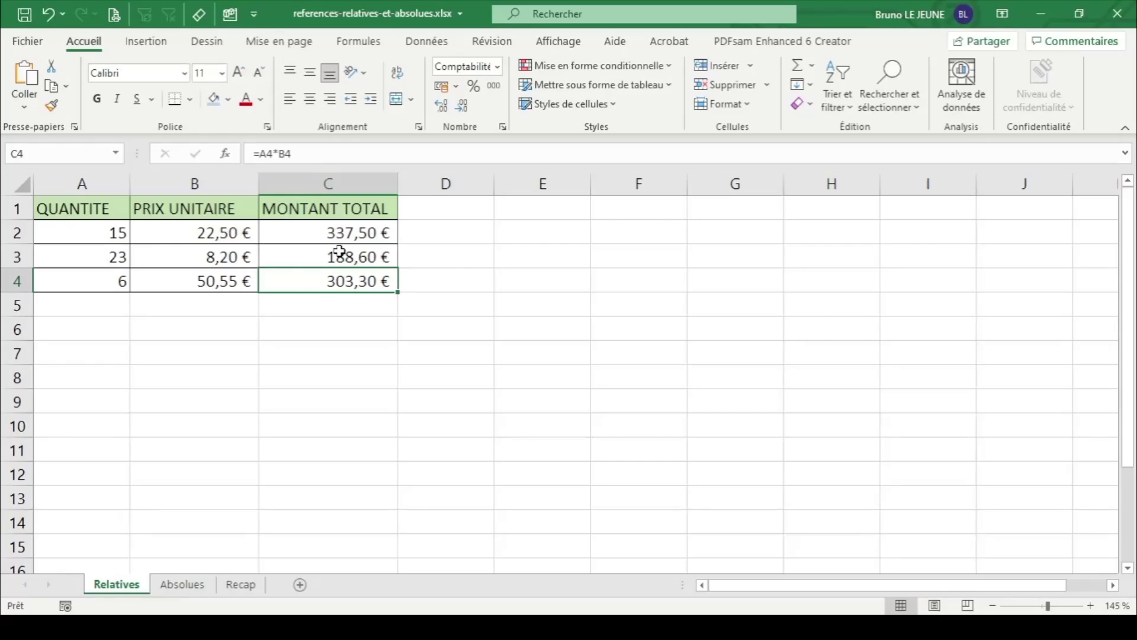
# - On the Absolues sheet, enter =A2*$H$1 in B2 with an absolute reference to the VAT rate and fill it down to B4
pyautogui.hotkey('ctrl', 'pagedown')
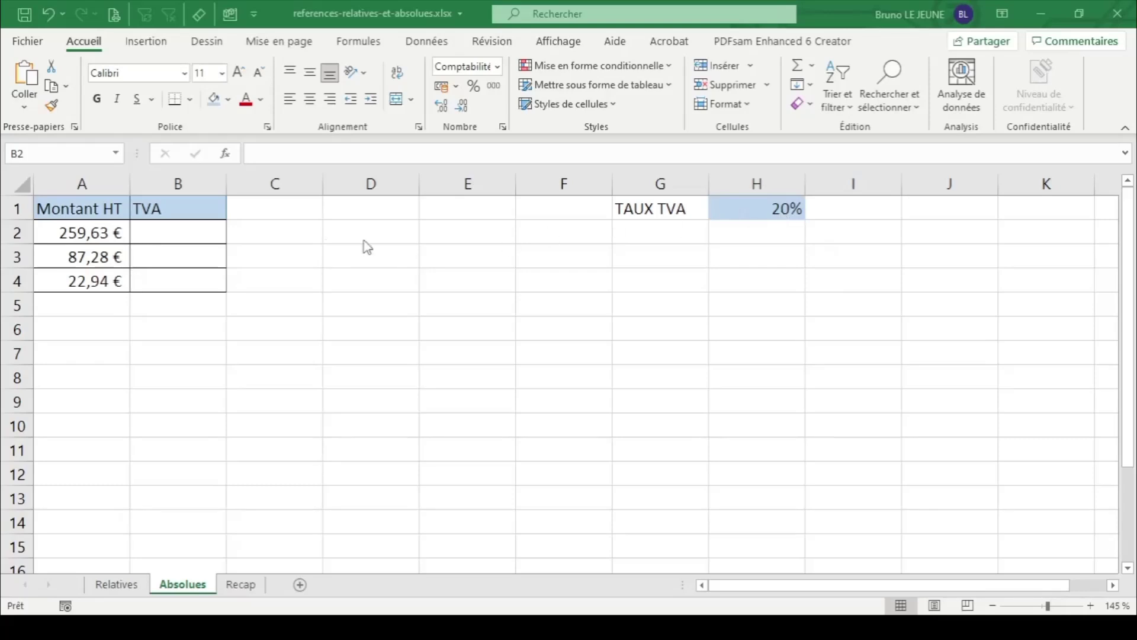
pyautogui.click(178, 236)
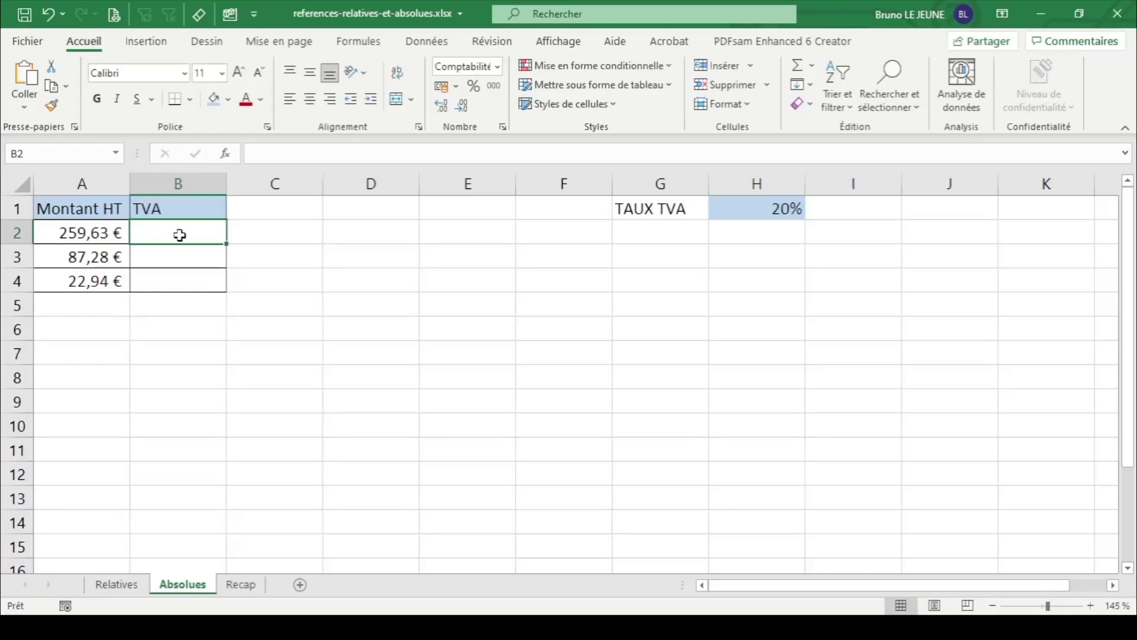
pyautogui.write('=')
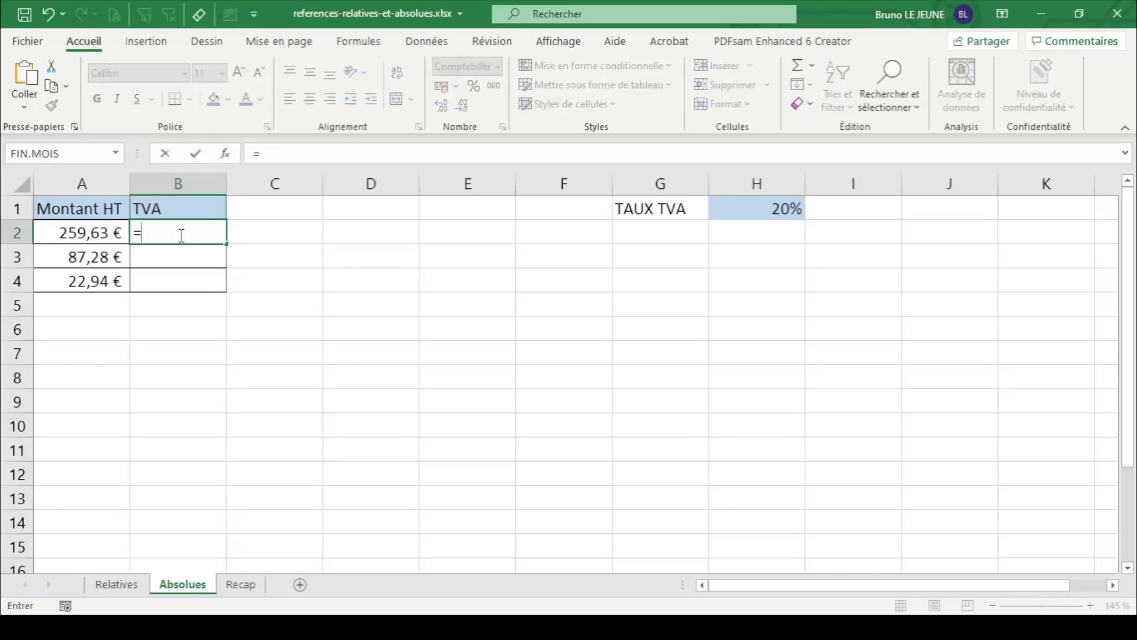
pyautogui.click(89, 235)
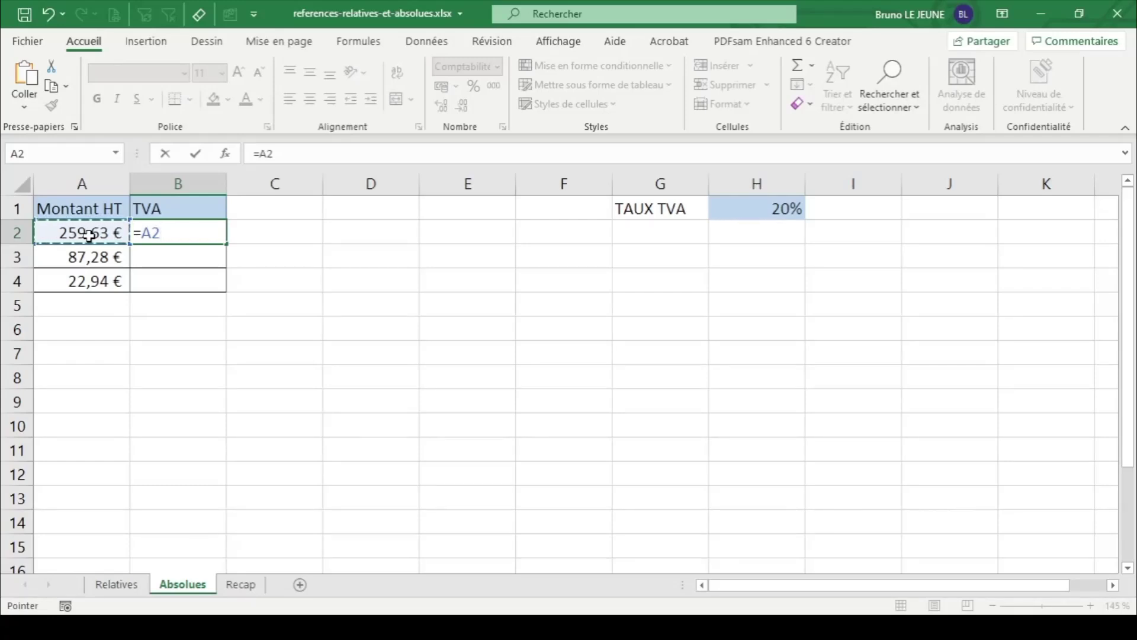
pyautogui.write('*')
pyautogui.click(750, 203)
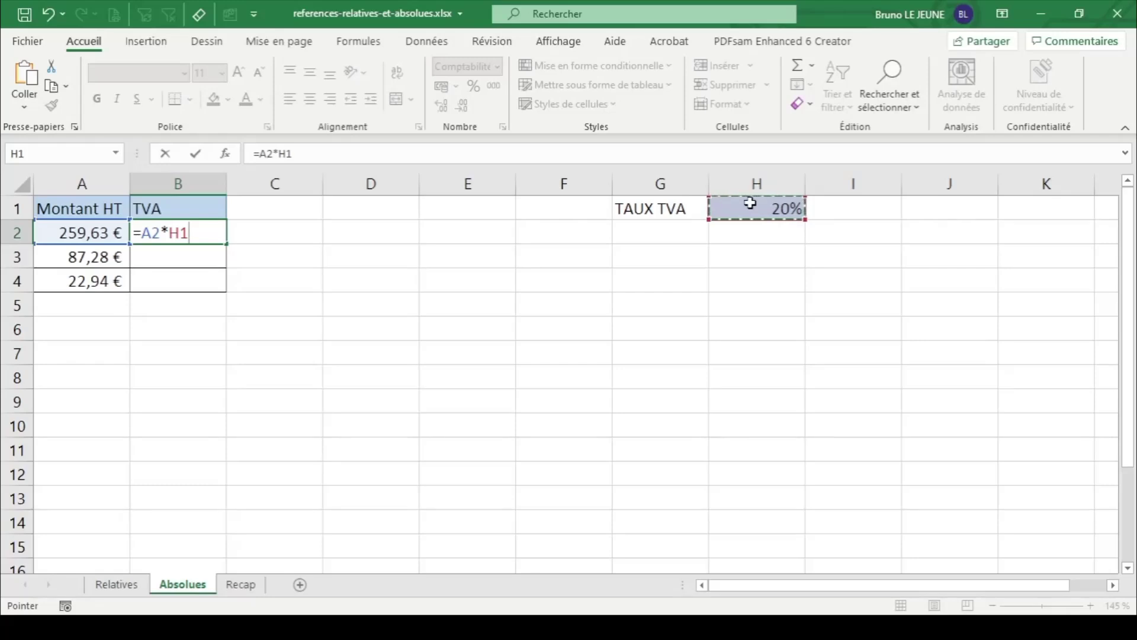
pyautogui.press('F4')
pyautogui.press('Return')
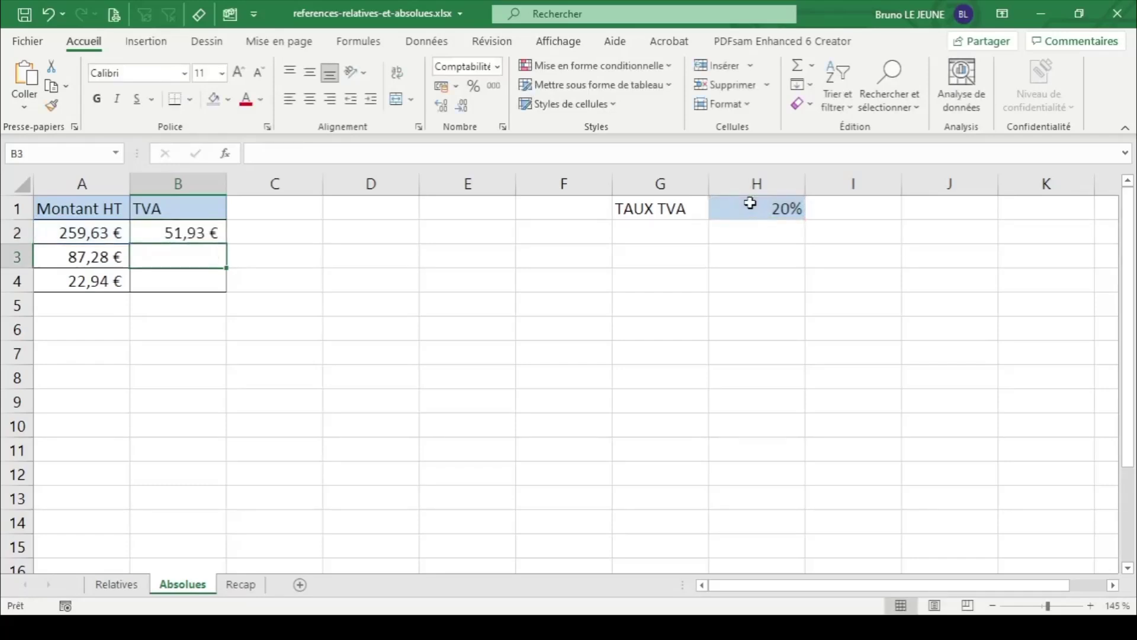
pyautogui.click(170, 234)
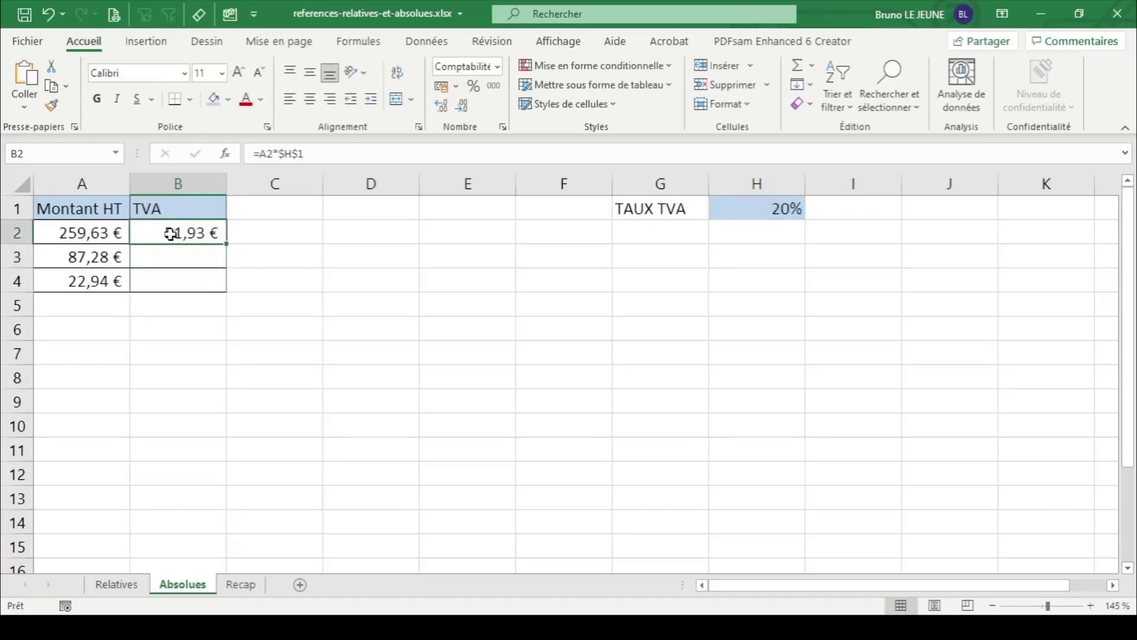
pyautogui.doubleClick(227, 244)
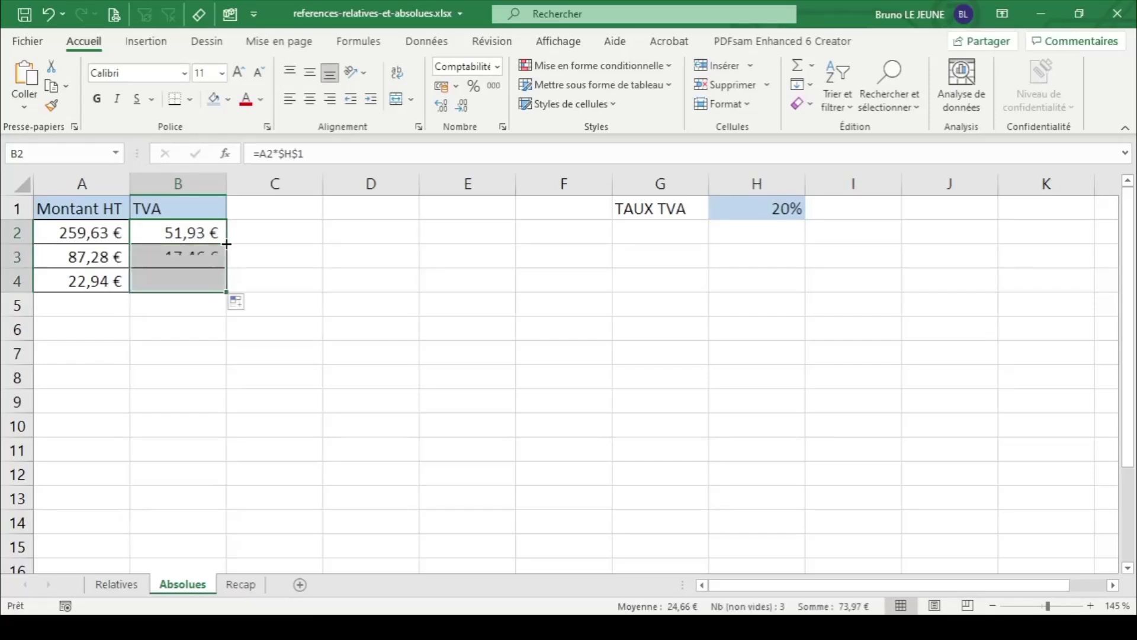
# - Examine the TVA formulas in B2, B3 and B4 to compare their relative and absolute references
pyautogui.click(190, 235)
pyautogui.doubleClick(191, 236)
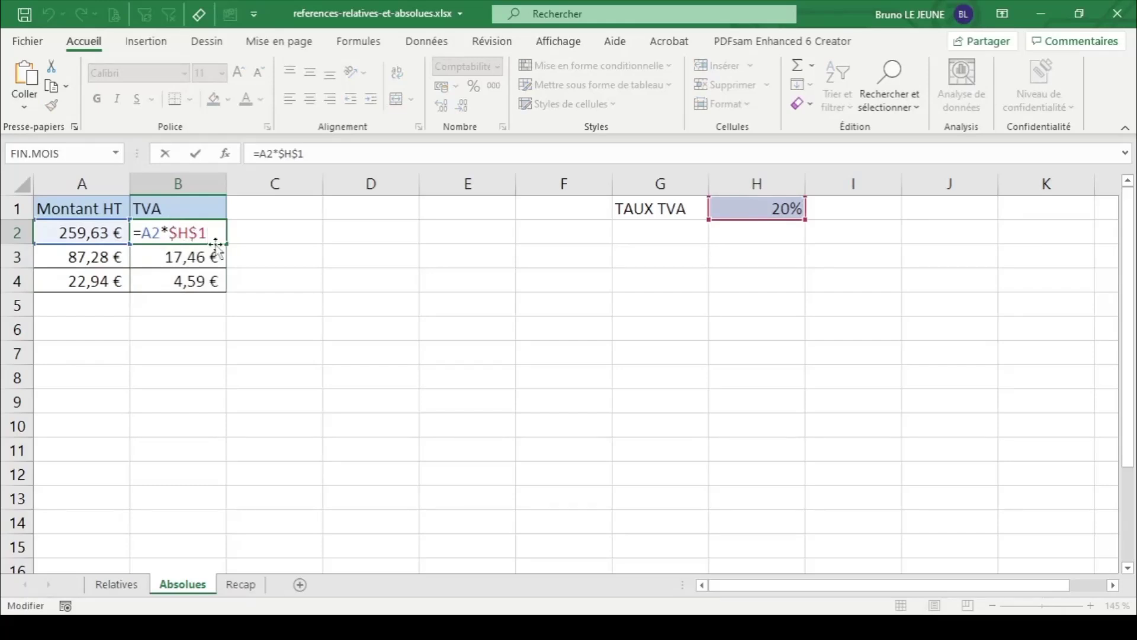
pyautogui.press('Return')
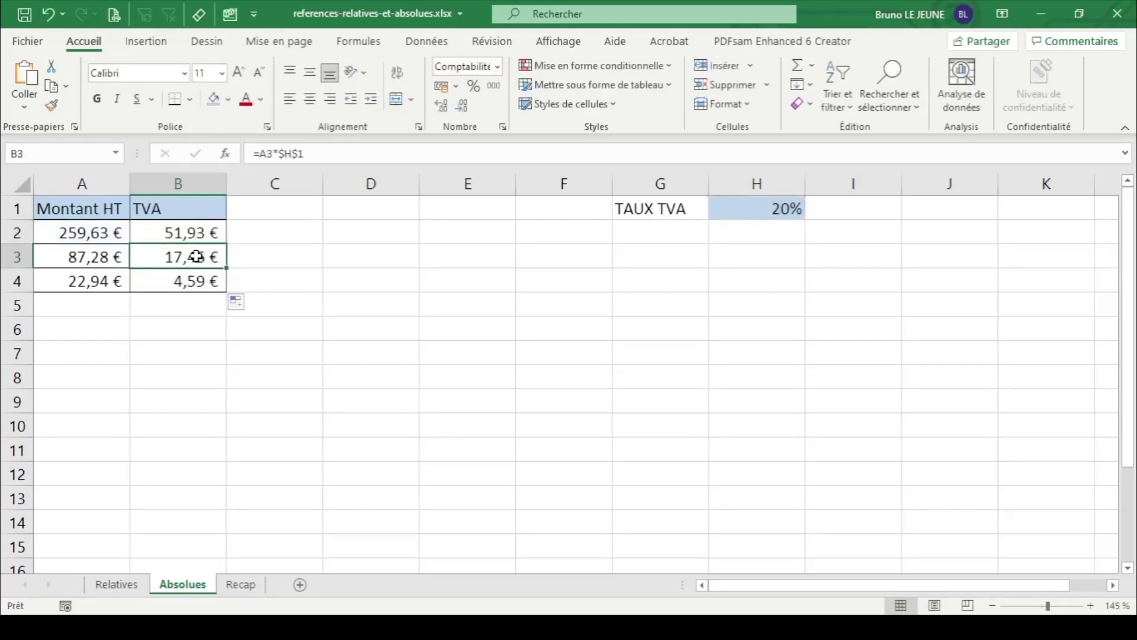
pyautogui.doubleClick(197, 256)
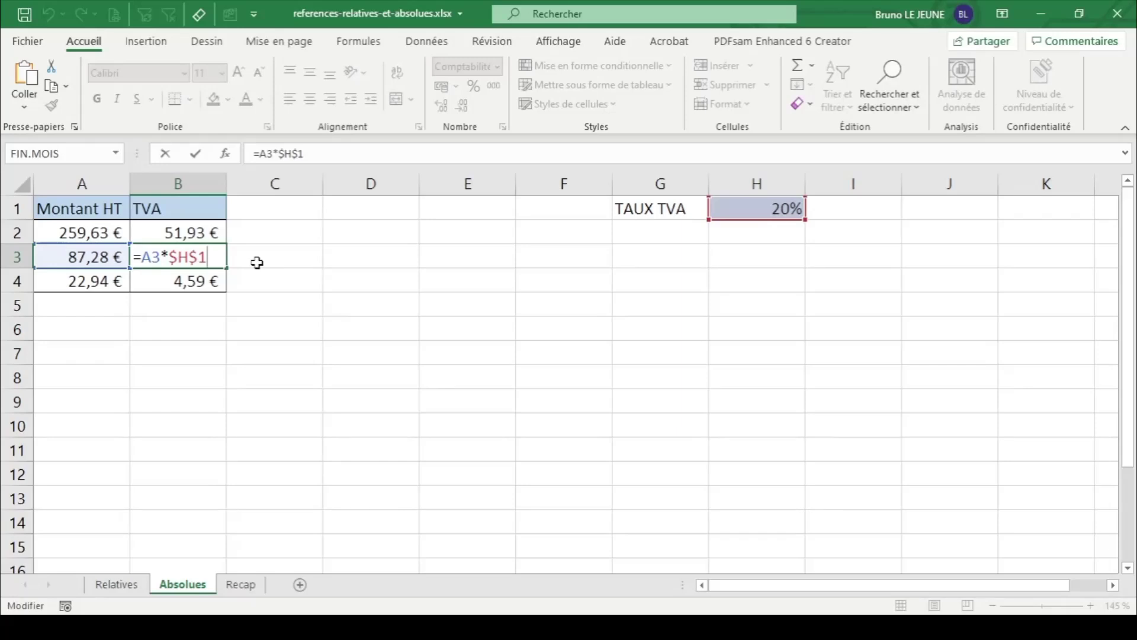
pyautogui.press('Return')
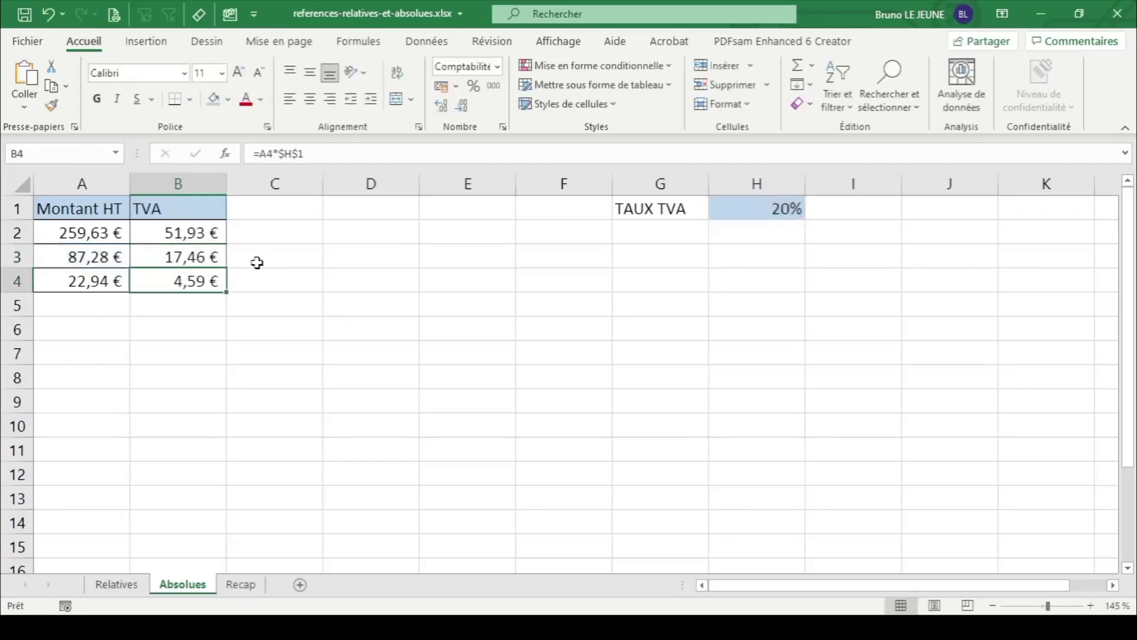
pyautogui.press('F2')
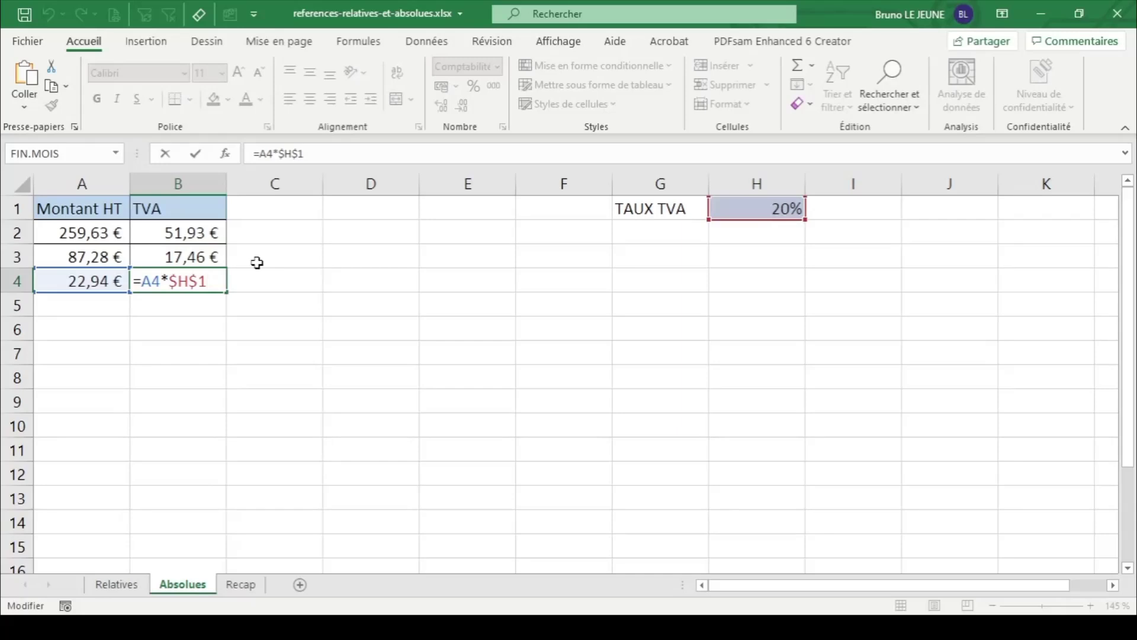
pyautogui.press('Return')
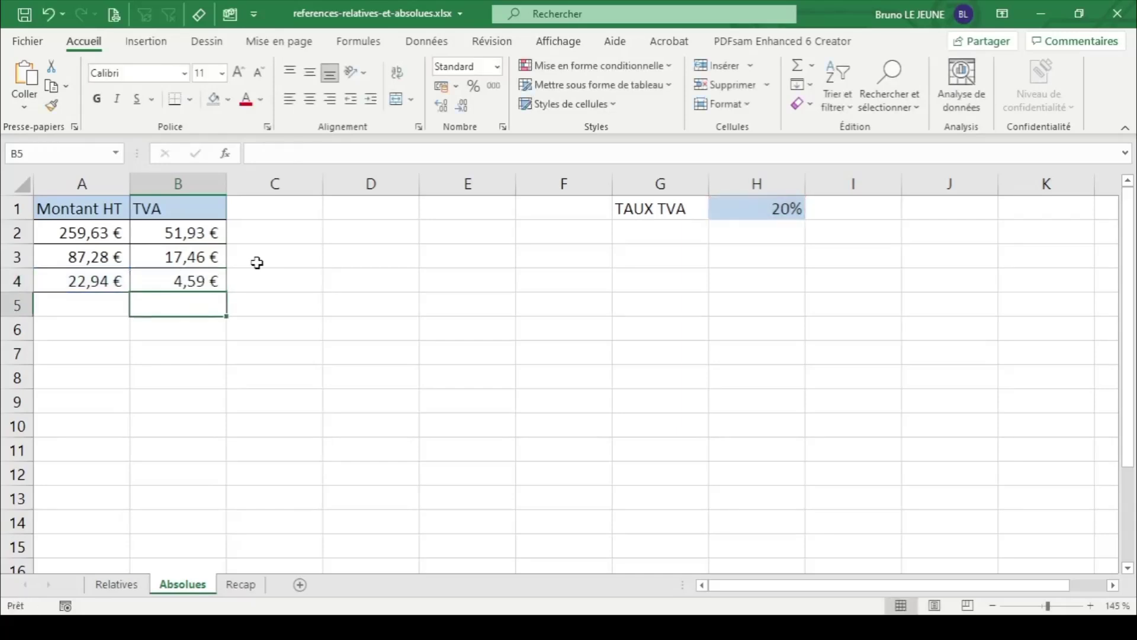
pyautogui.click(200, 233)
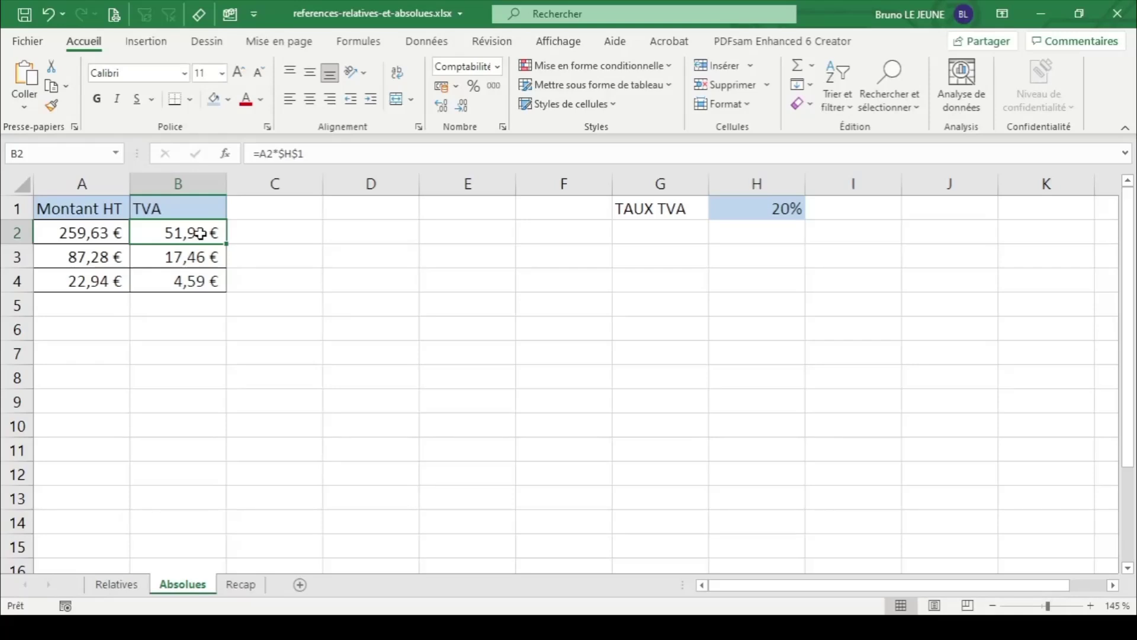
# - On the Recap sheet, enter the relative reference =C4 in cell G7
pyautogui.hotkey('ctrl', 'pagedown')
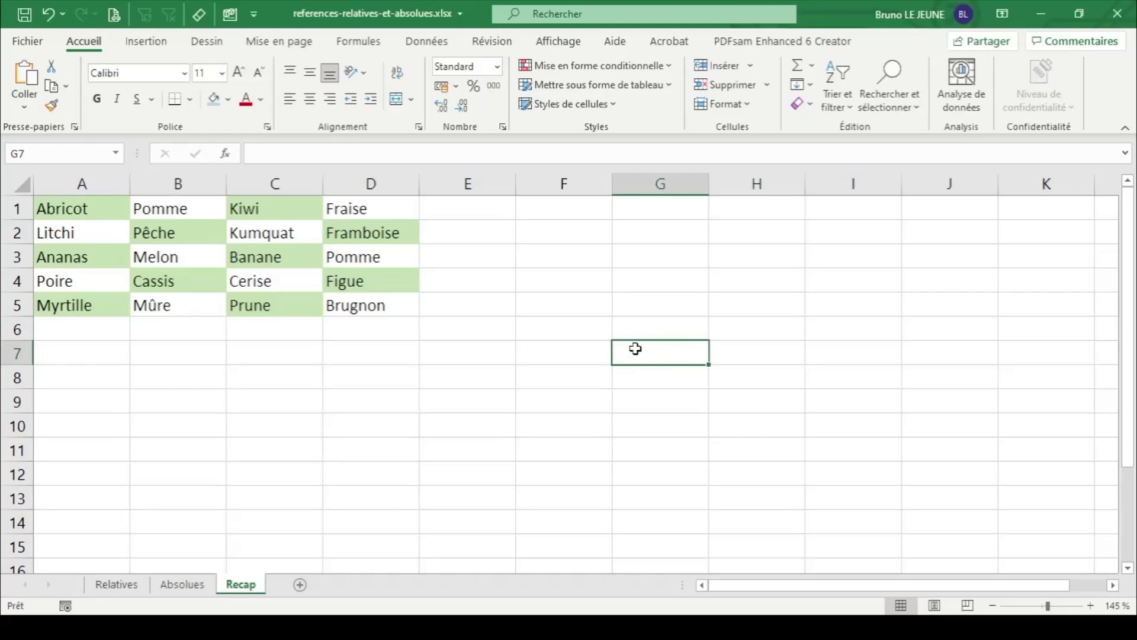
pyautogui.write('=')
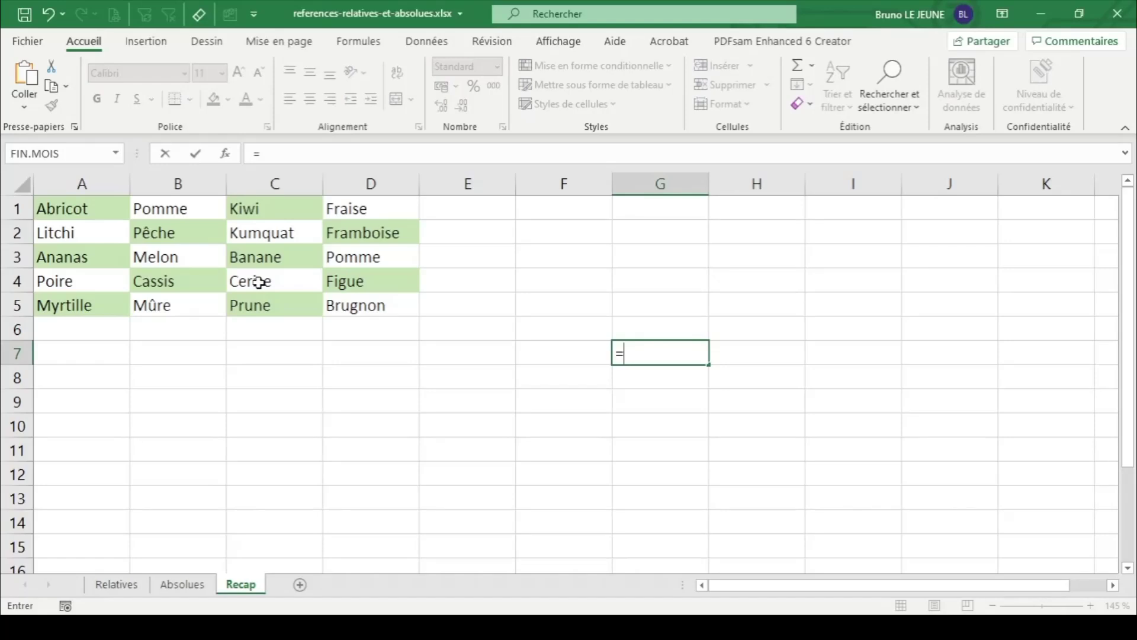
pyautogui.click(259, 282)
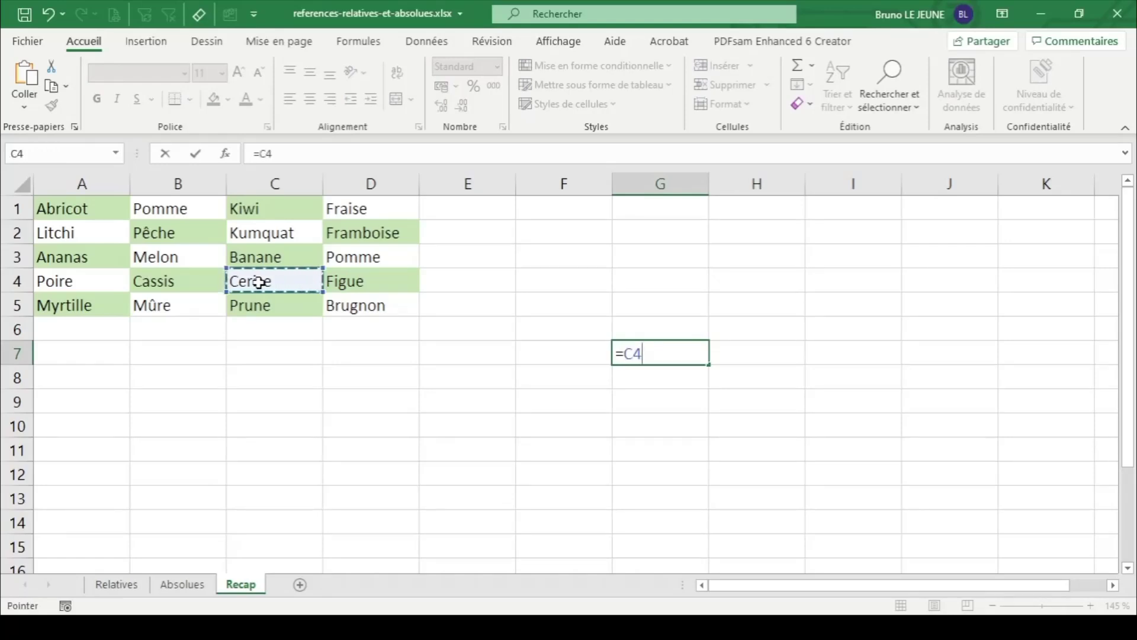
pyautogui.press('Return')
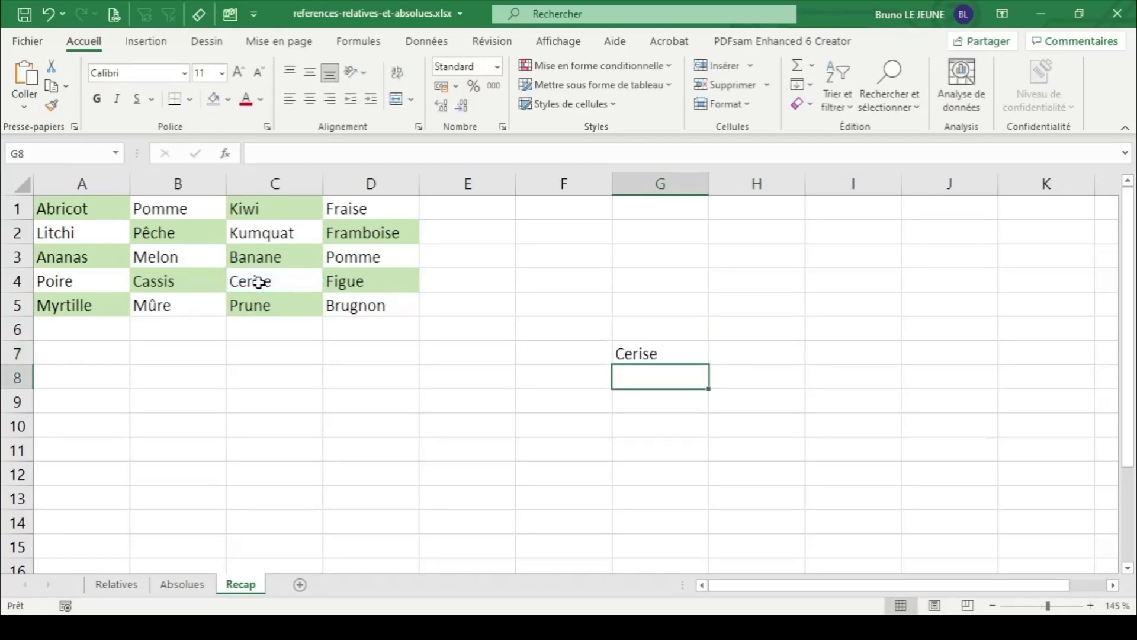
# - Copy the relative reference in G7 down to G8 and up to G6, and check the formula in G6
pyautogui.click(638, 352)
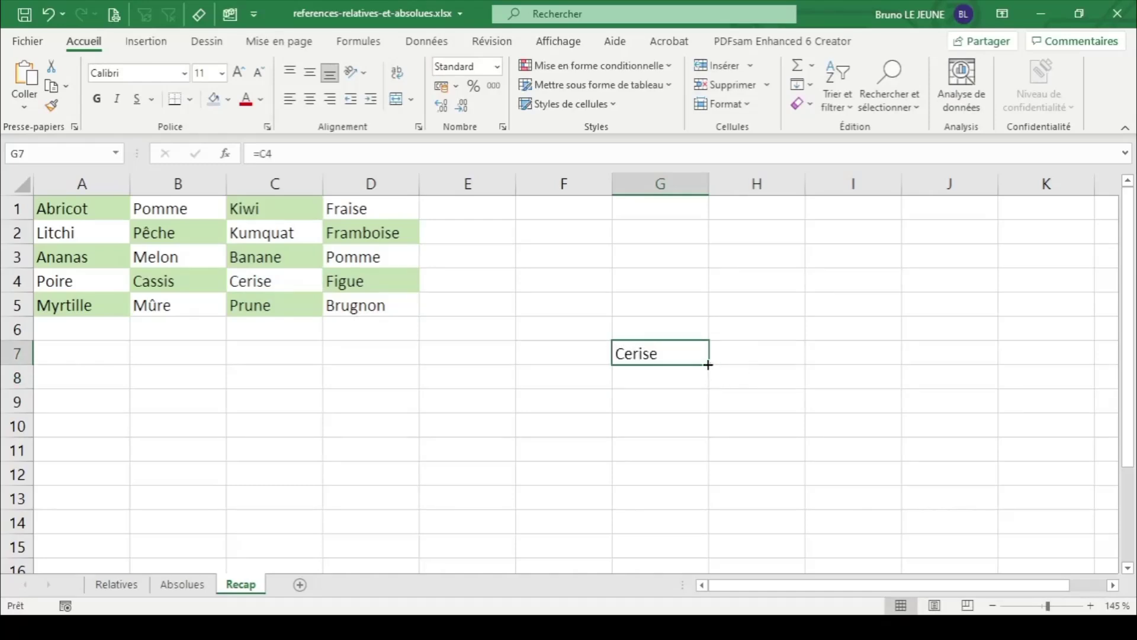
pyautogui.moveTo(707, 364); pyautogui.dragTo(707, 386)
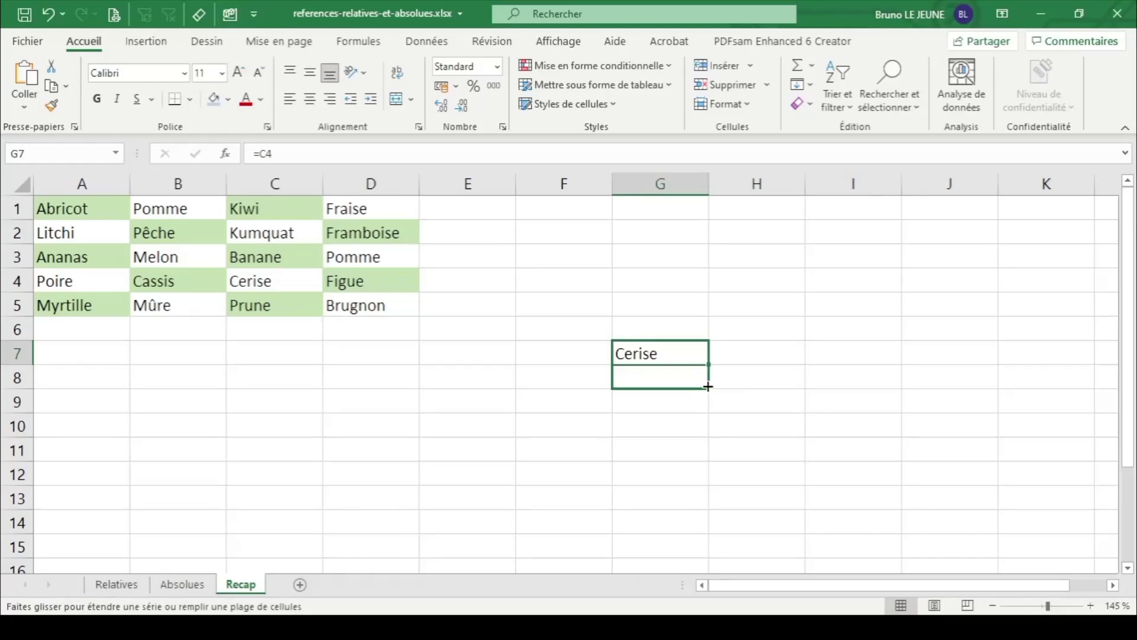
pyautogui.moveTo(708, 386); pyautogui.dragTo(708, 386)
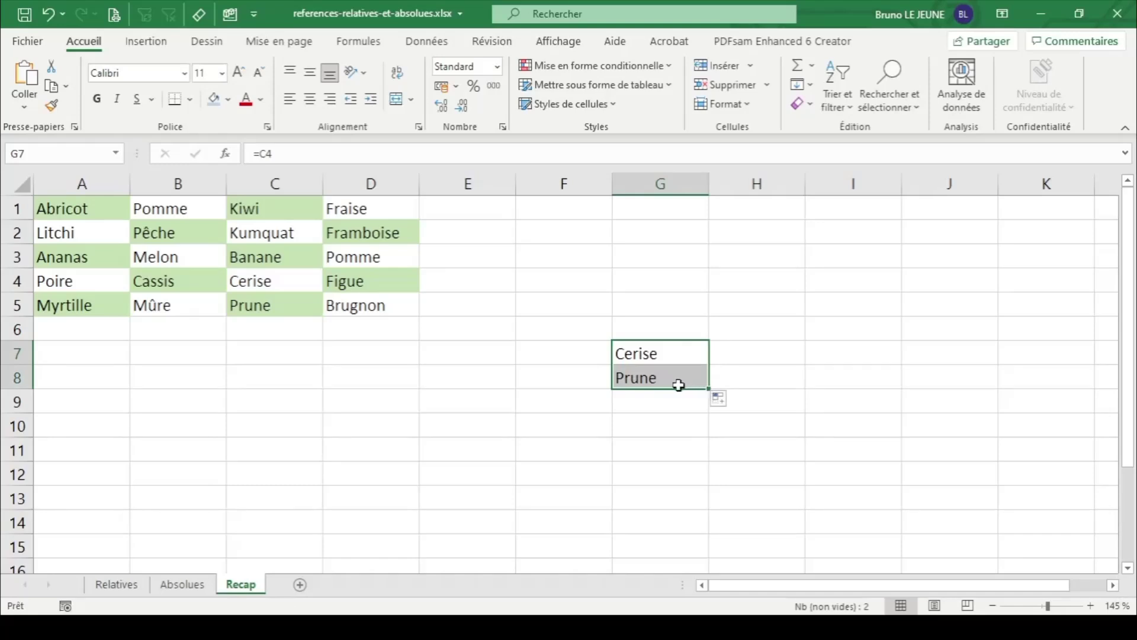
pyautogui.click(670, 355)
pyautogui.moveTo(710, 365); pyautogui.dragTo(710, 321)
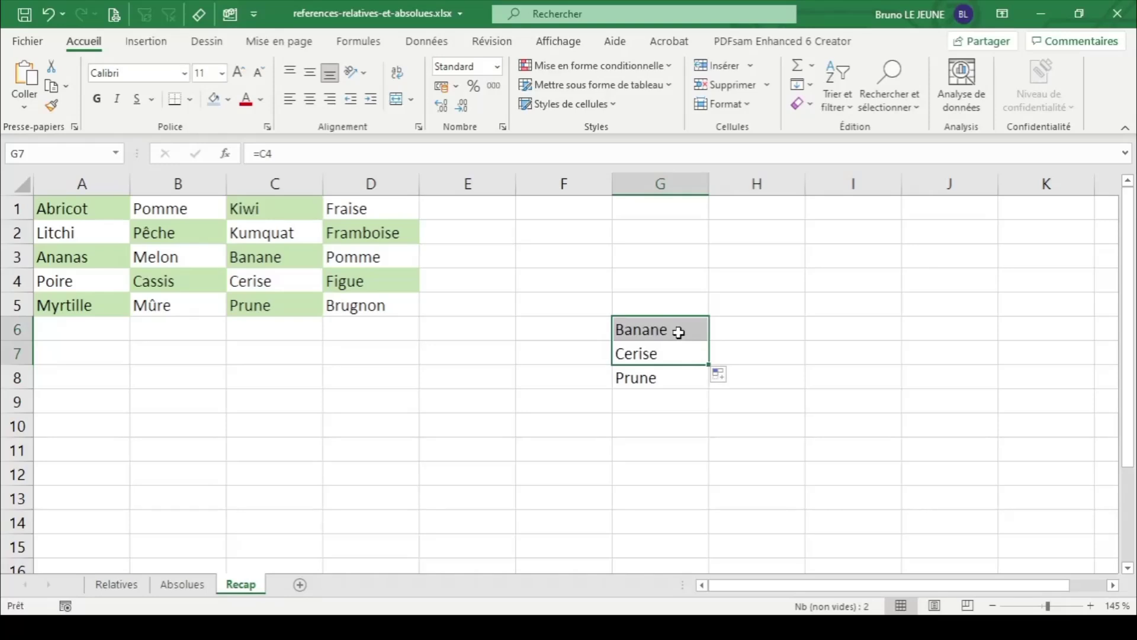
pyautogui.click(678, 333)
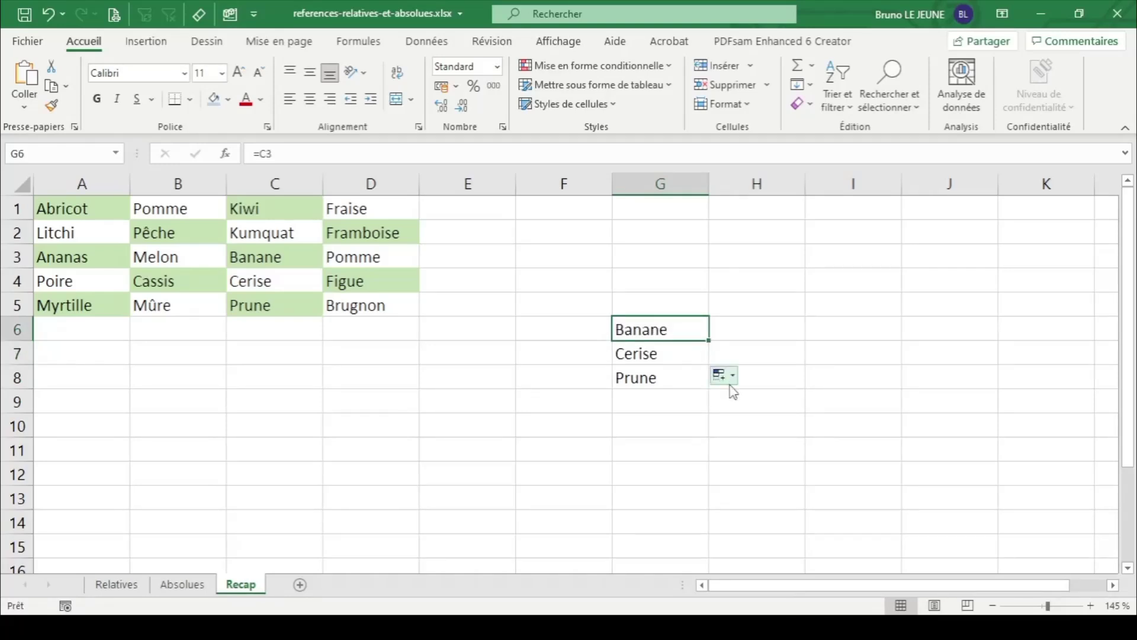
# - Copy the relative reference in G7 across to H7 and F7, and select the block F6:H8
pyautogui.click(675, 356)
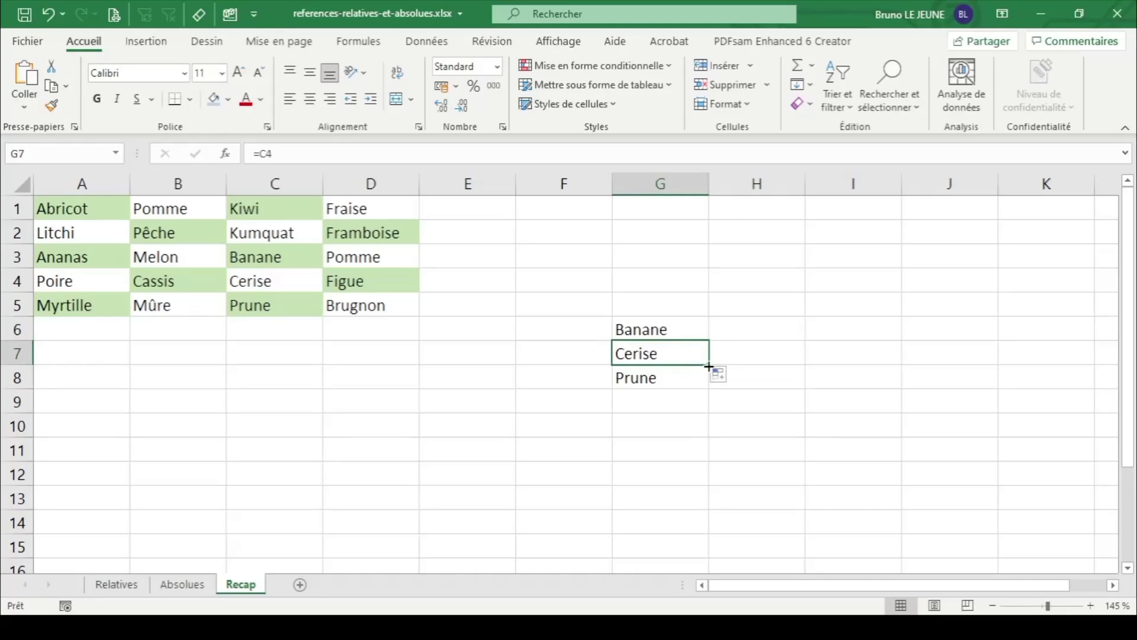
pyautogui.moveTo(709, 365); pyautogui.dragTo(800, 362)
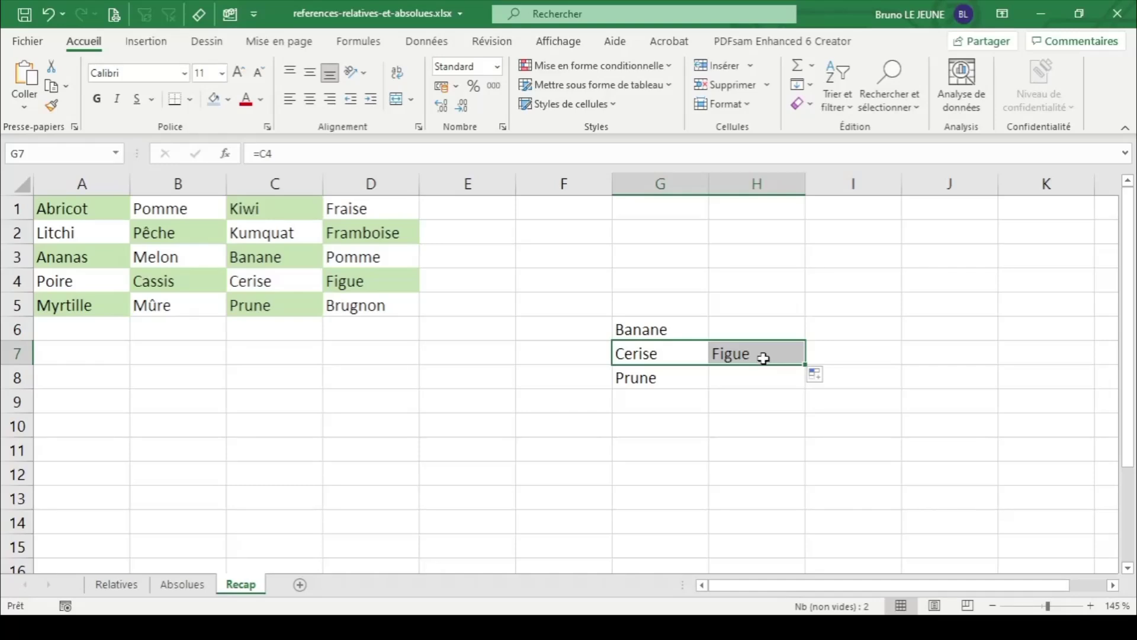
pyautogui.click(662, 352)
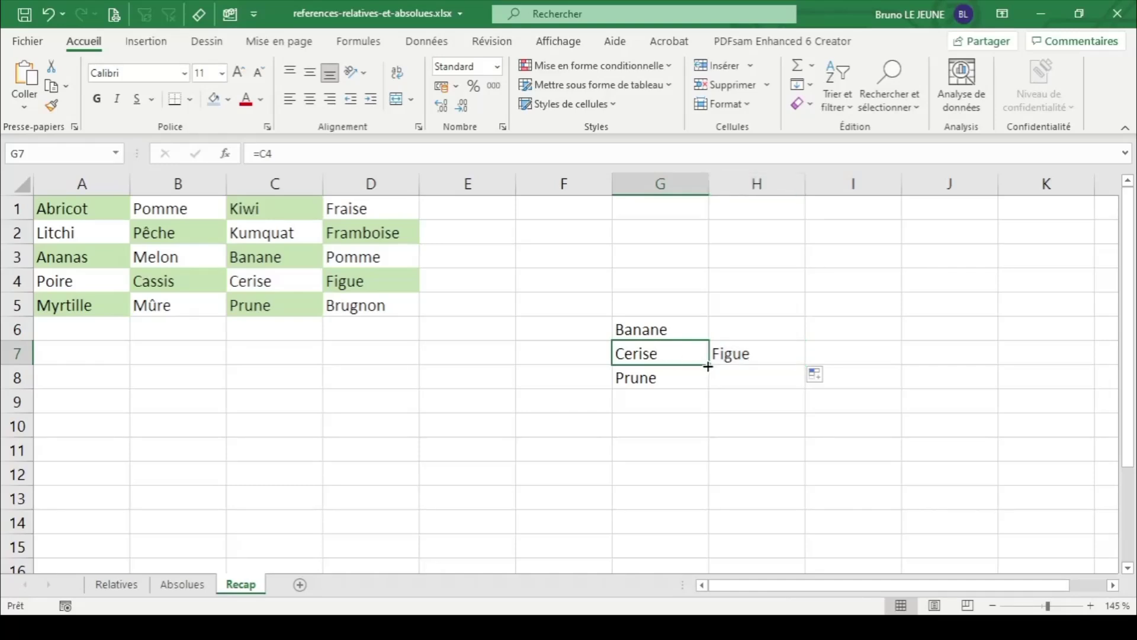
pyautogui.moveTo(709, 366); pyautogui.dragTo(515, 358)
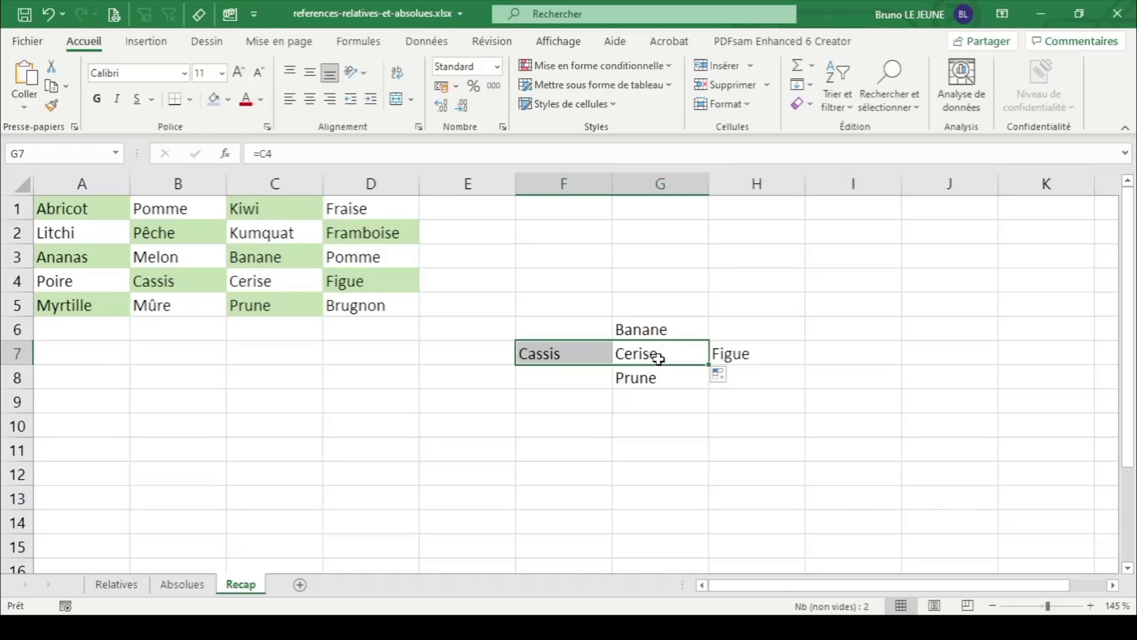
pyautogui.moveTo(569, 325); pyautogui.dragTo(749, 375)
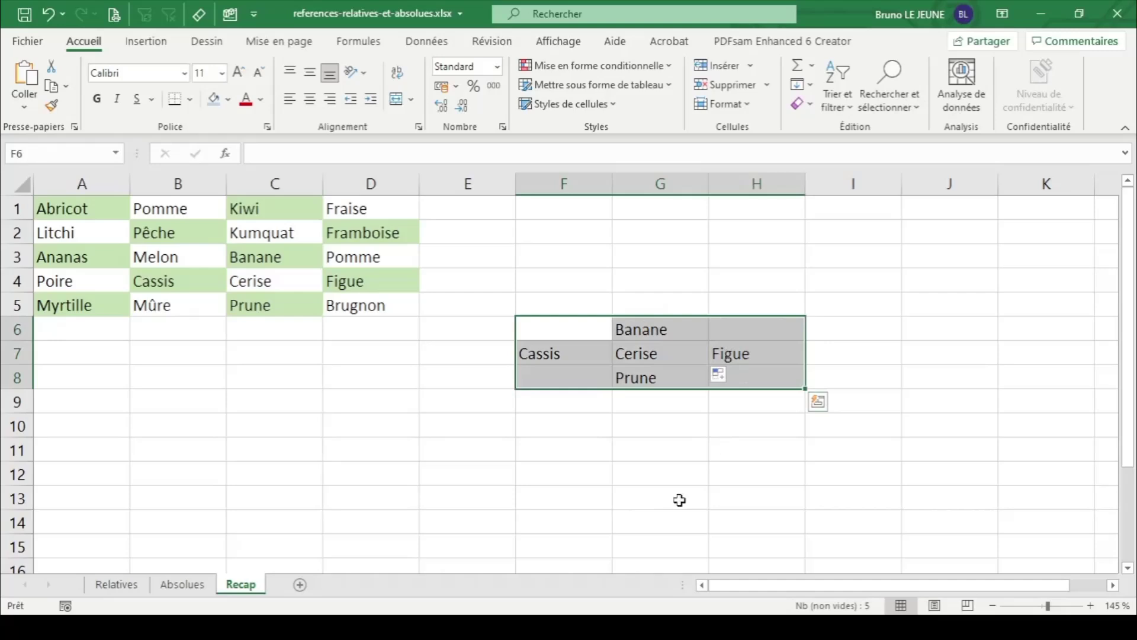
# - Enter the absolute reference =$C$4 in cell G11
pyautogui.click(654, 456)
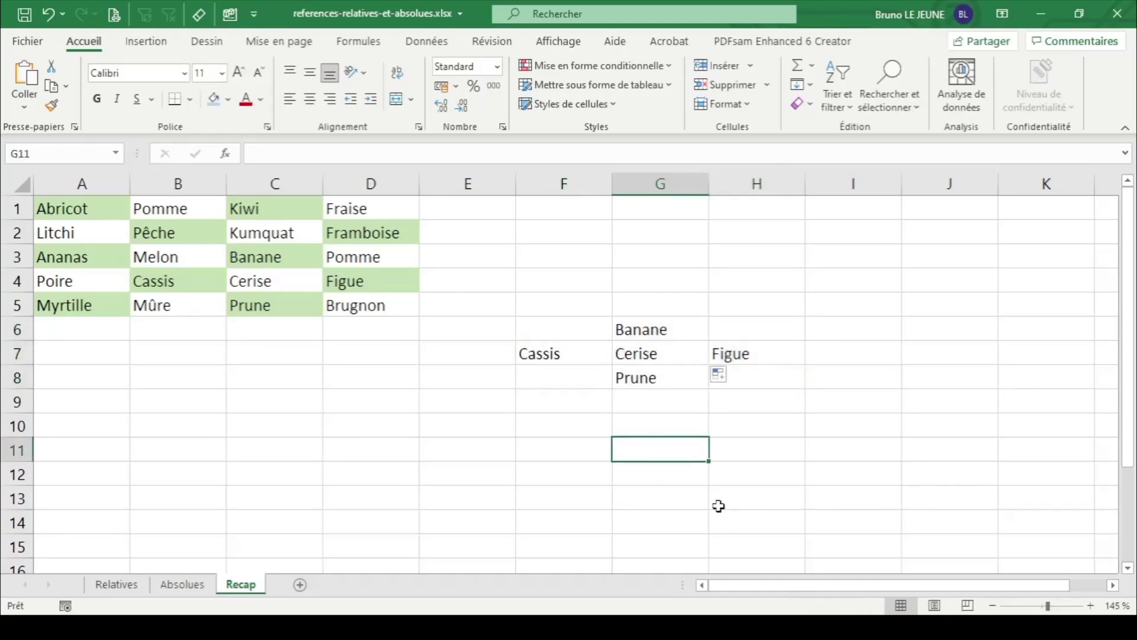
pyautogui.write('=')
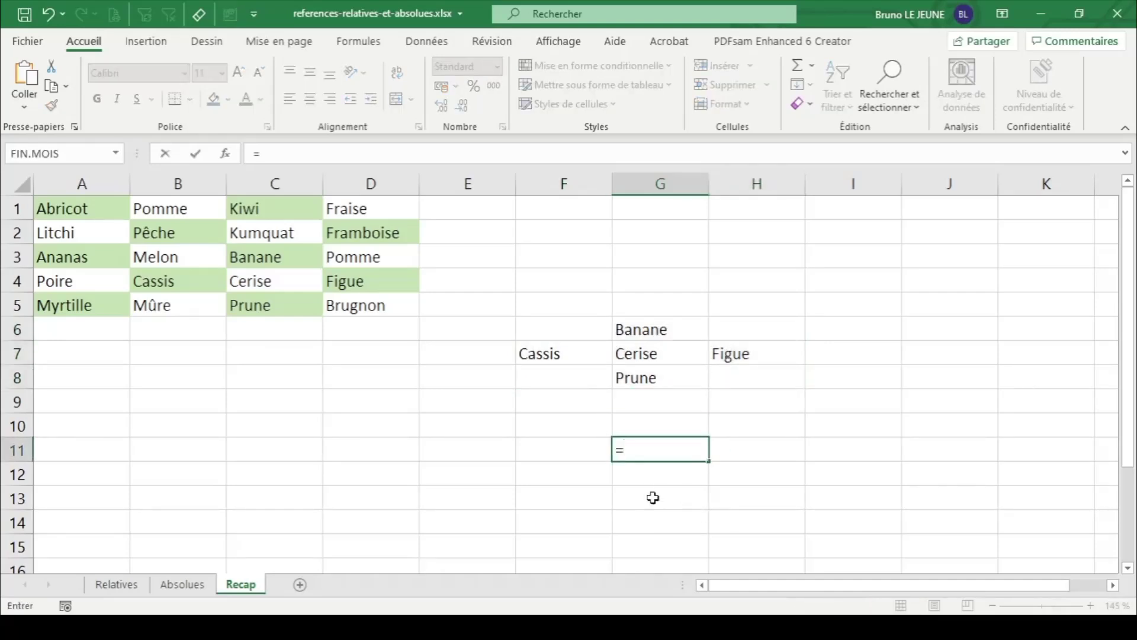
pyautogui.click(284, 281)
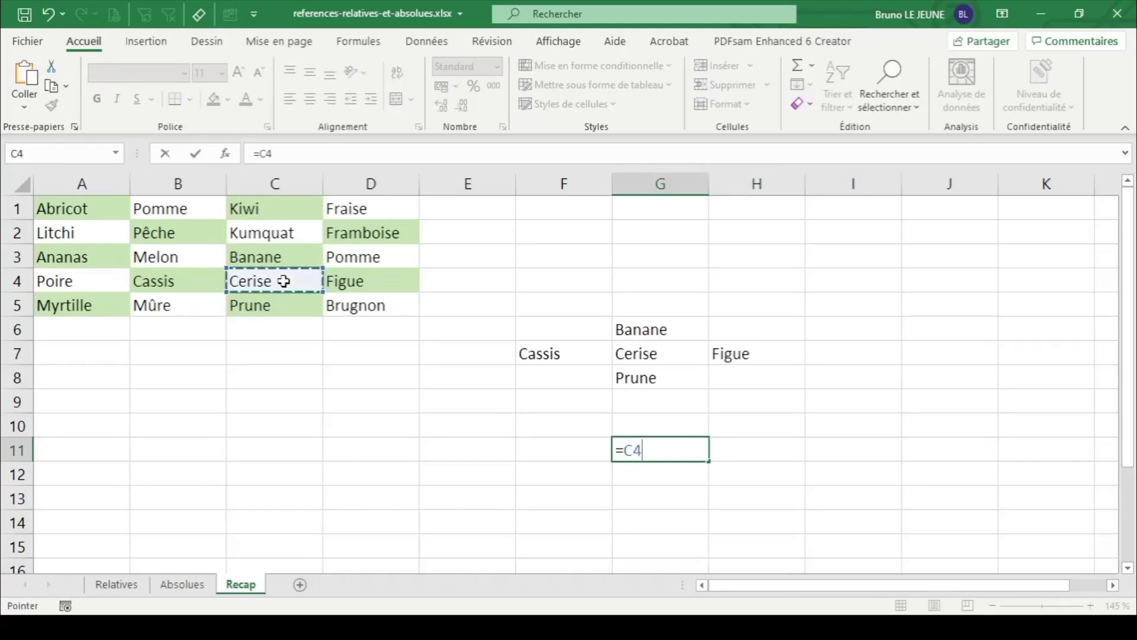
pyautogui.press('F4')
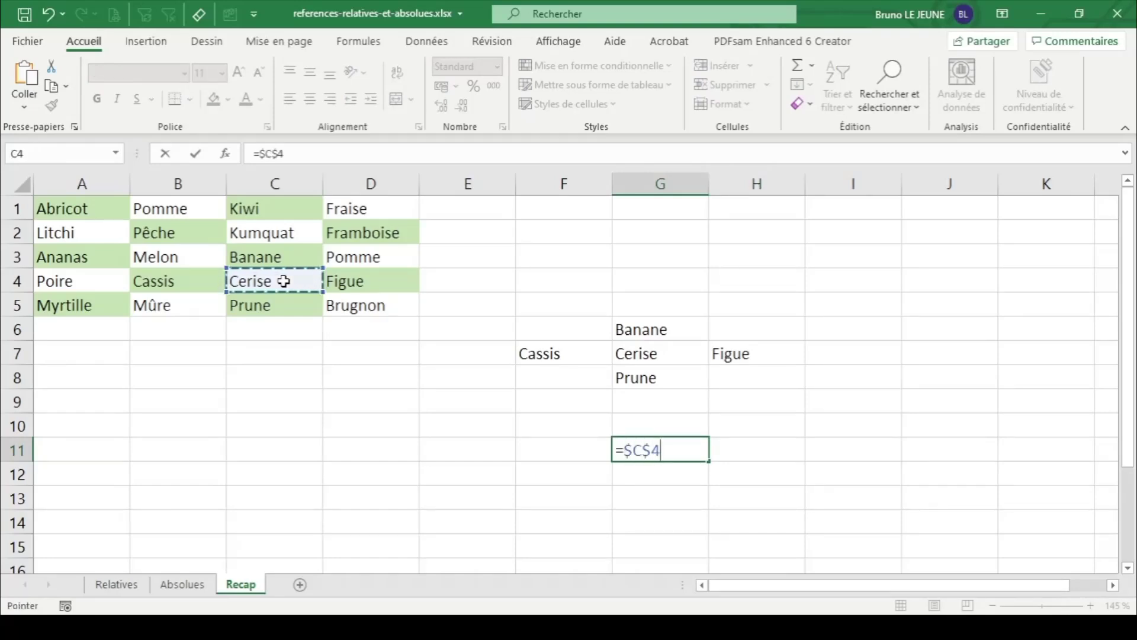
pyautogui.press('Return')
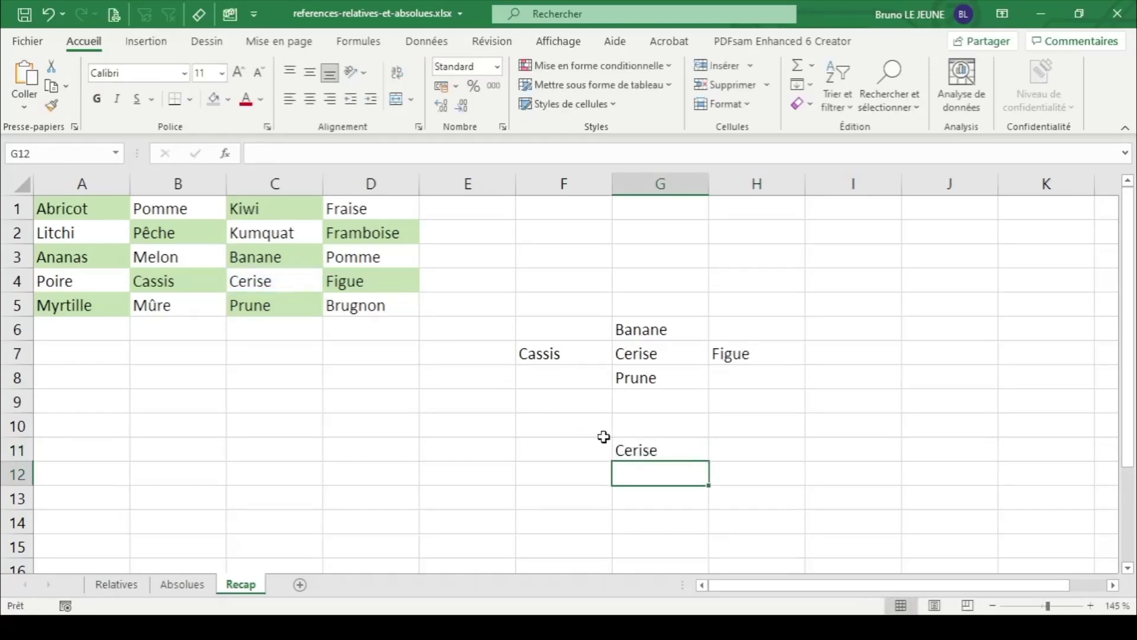
# - Copy the absolute reference in G11 to the neighbouring cells G10, G12, H11 and F11
pyautogui.click(647, 450)
pyautogui.moveTo(709, 463); pyautogui.dragTo(558, 456)
pyautogui.click(696, 452)
pyautogui.click(690, 457)
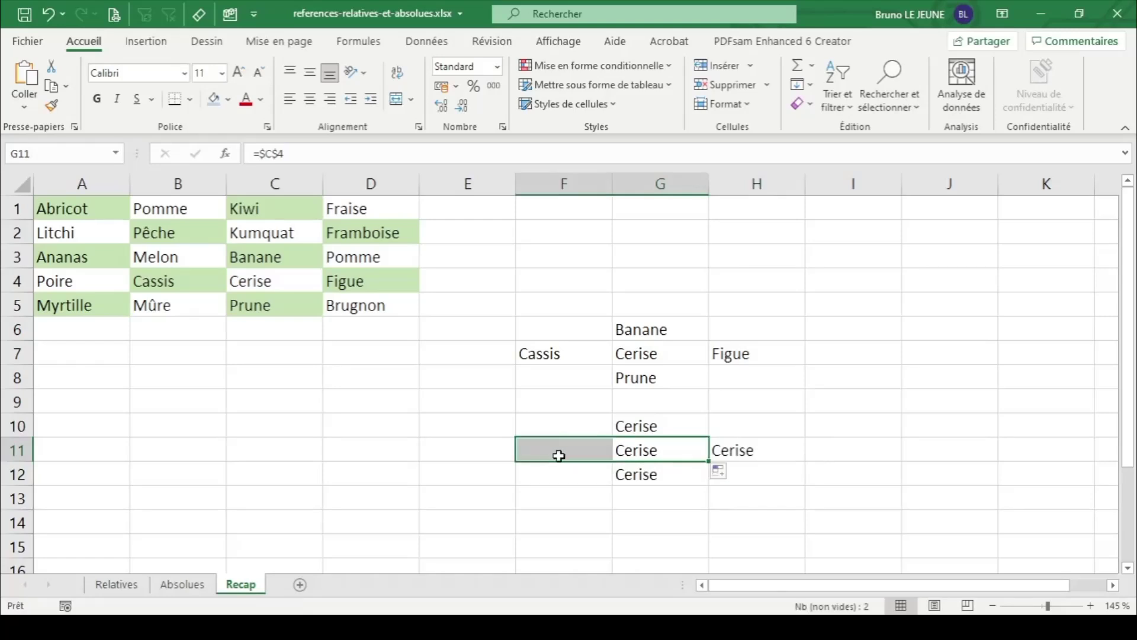
pyautogui.click(656, 449)
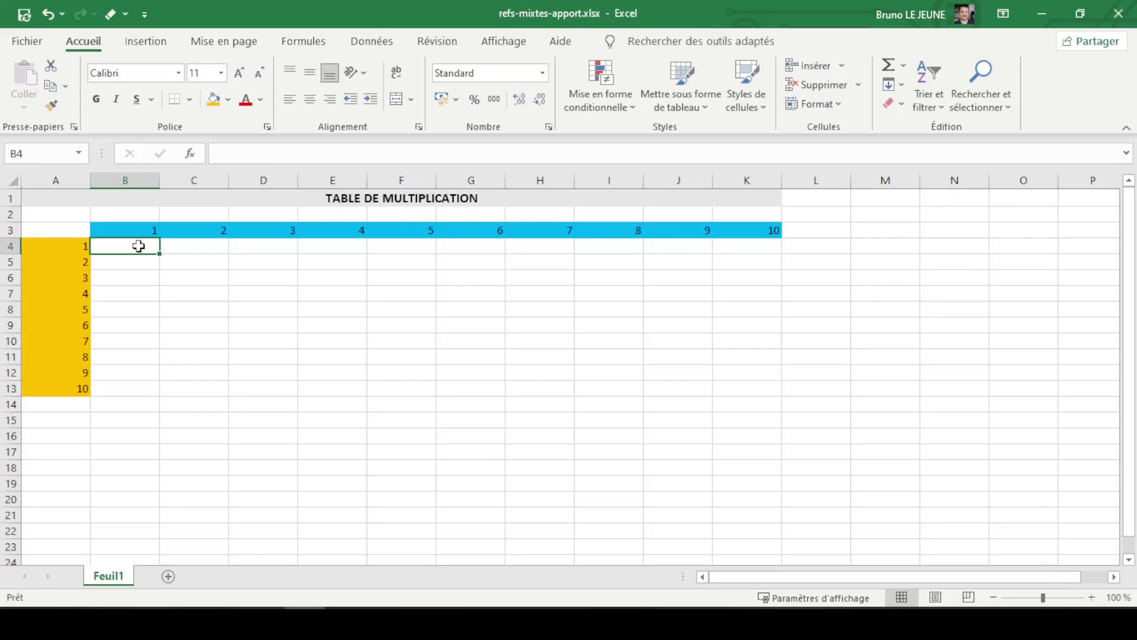
# - In the multiplication table of refs-mixtes-apport.xlsx, enter the mixed-reference formula =$A4*B$3 in B4
pyautogui.write('=')
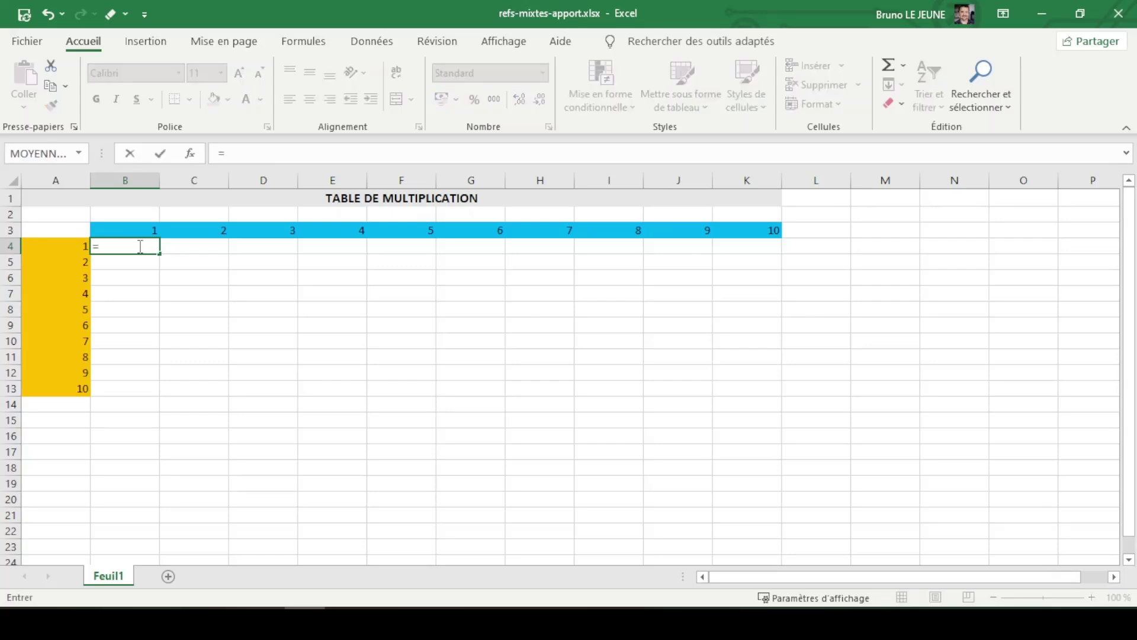
pyautogui.click(64, 244)
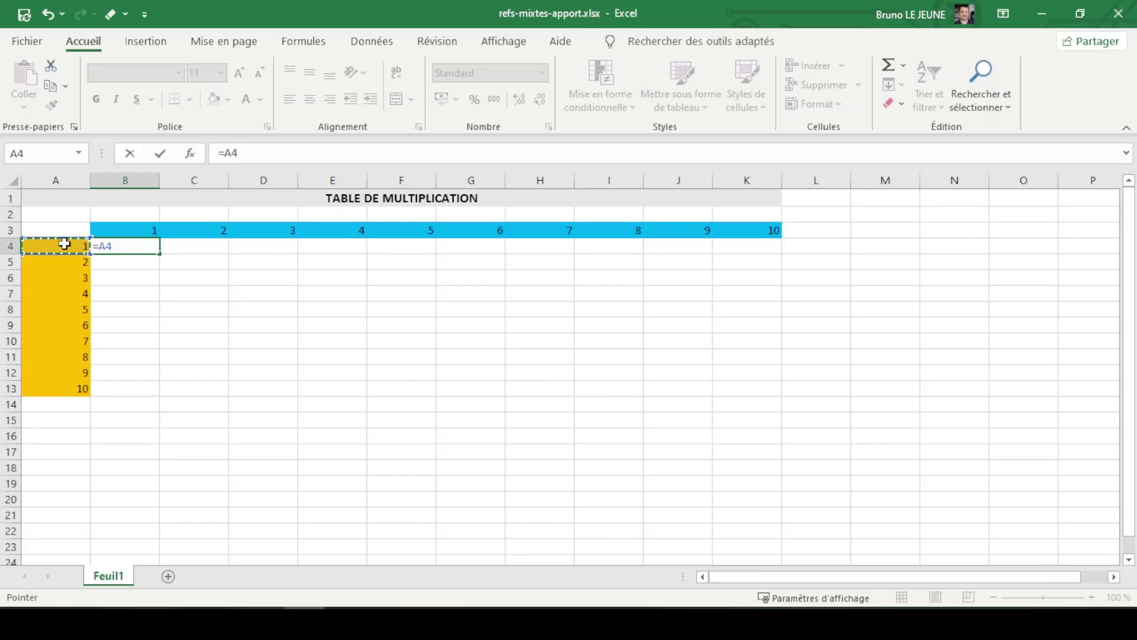
pyautogui.press('F4')
pyautogui.press('F4')
pyautogui.press('F4')
pyautogui.write('*')
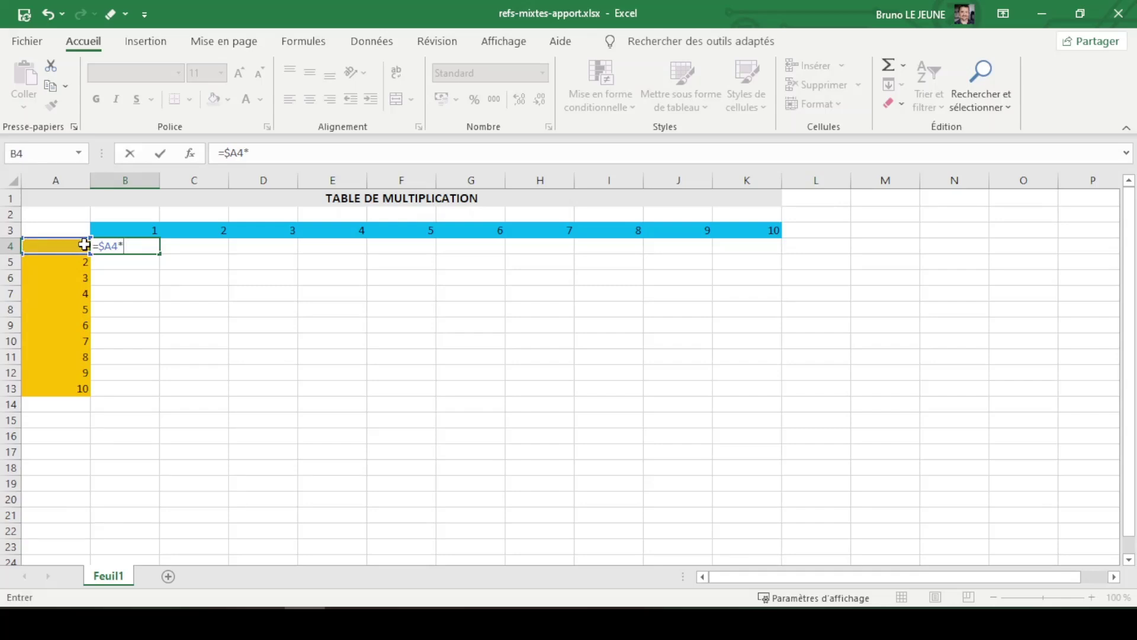
pyautogui.click(122, 228)
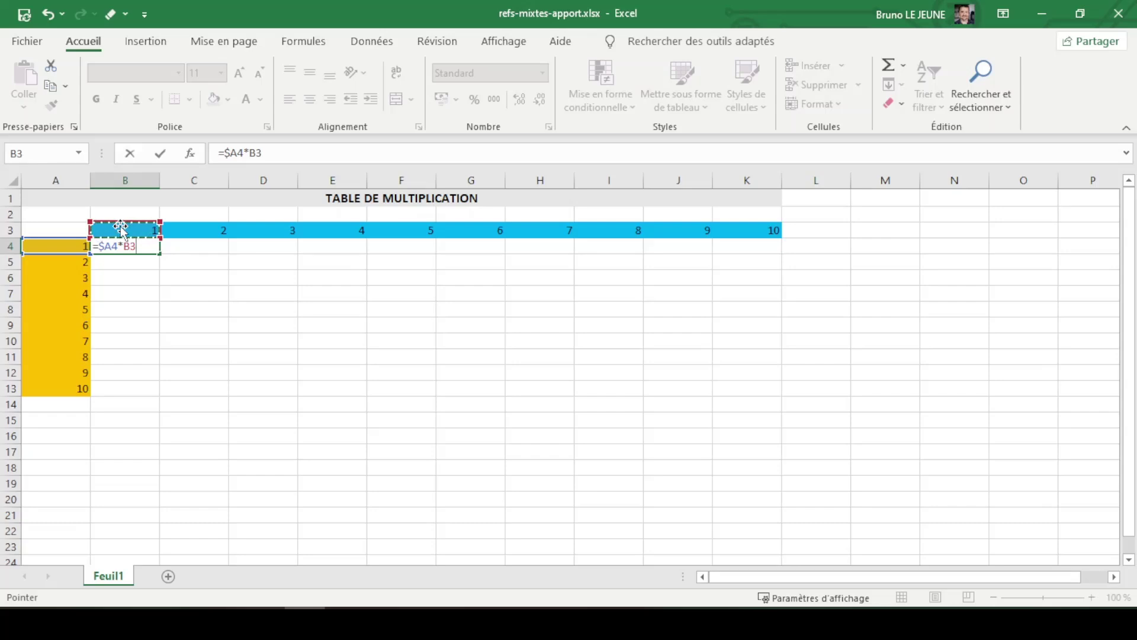
pyautogui.press('F4')
pyautogui.press('F4')
pyautogui.press('Return')
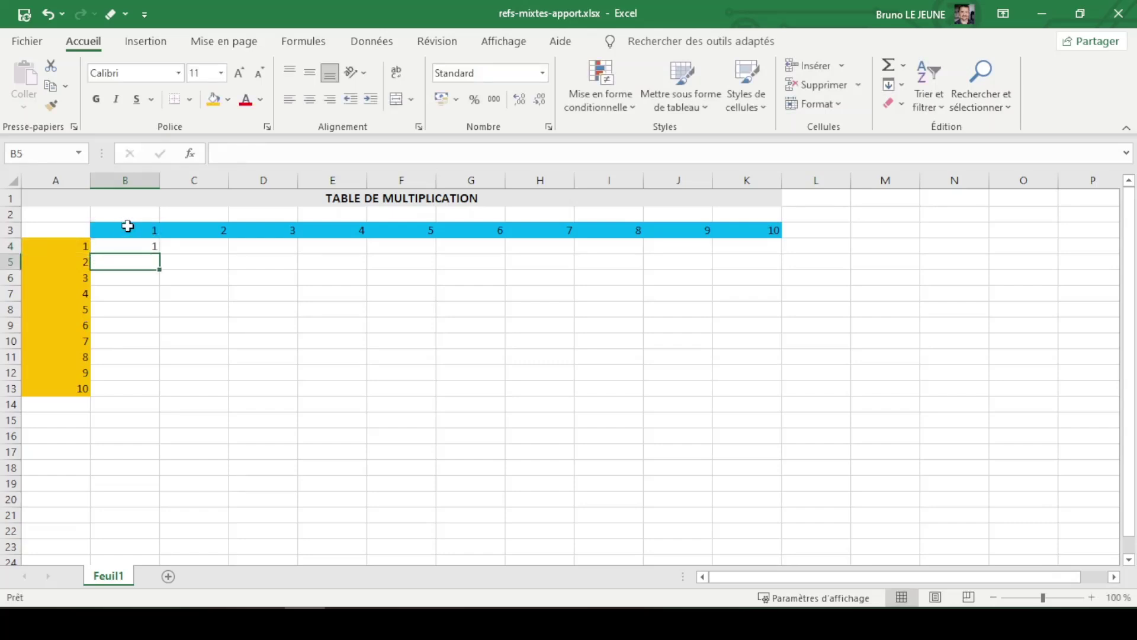
# - Fill the B4 formula across to K4 and then down to row 13 to complete the multiplication table
pyautogui.click(135, 247)
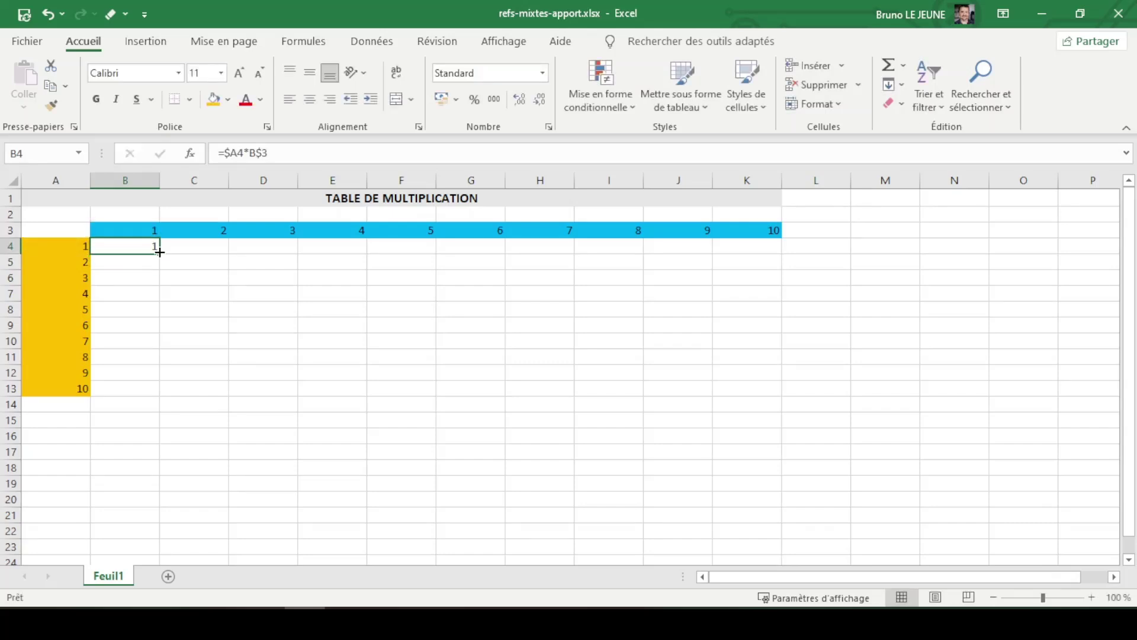
pyautogui.moveTo(159, 252); pyautogui.dragTo(764, 250)
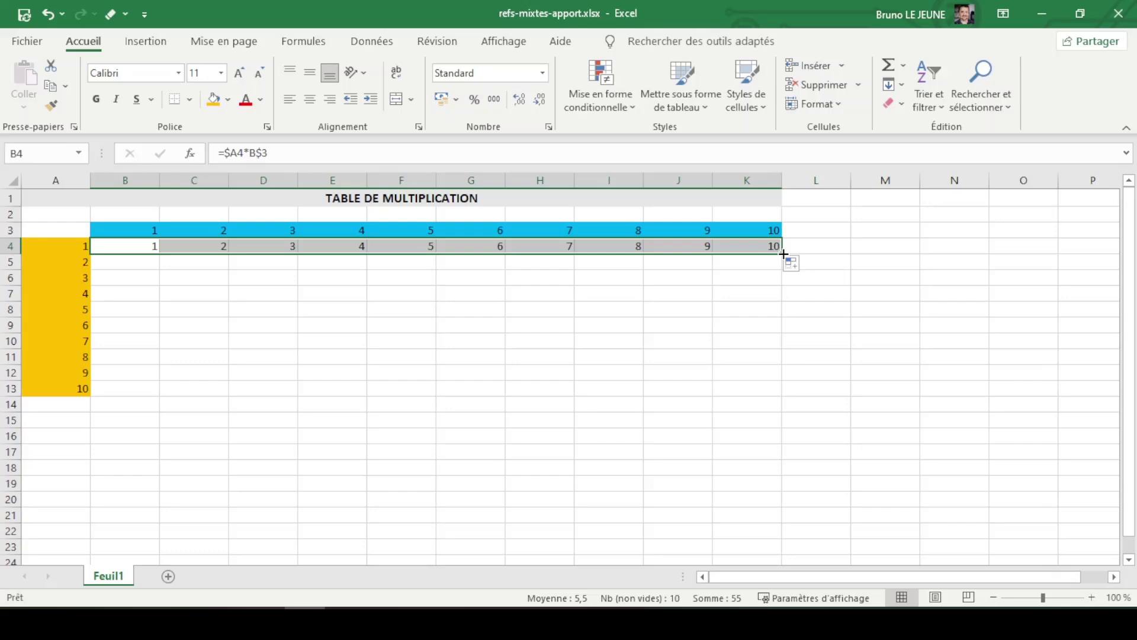
pyautogui.doubleClick(784, 253)
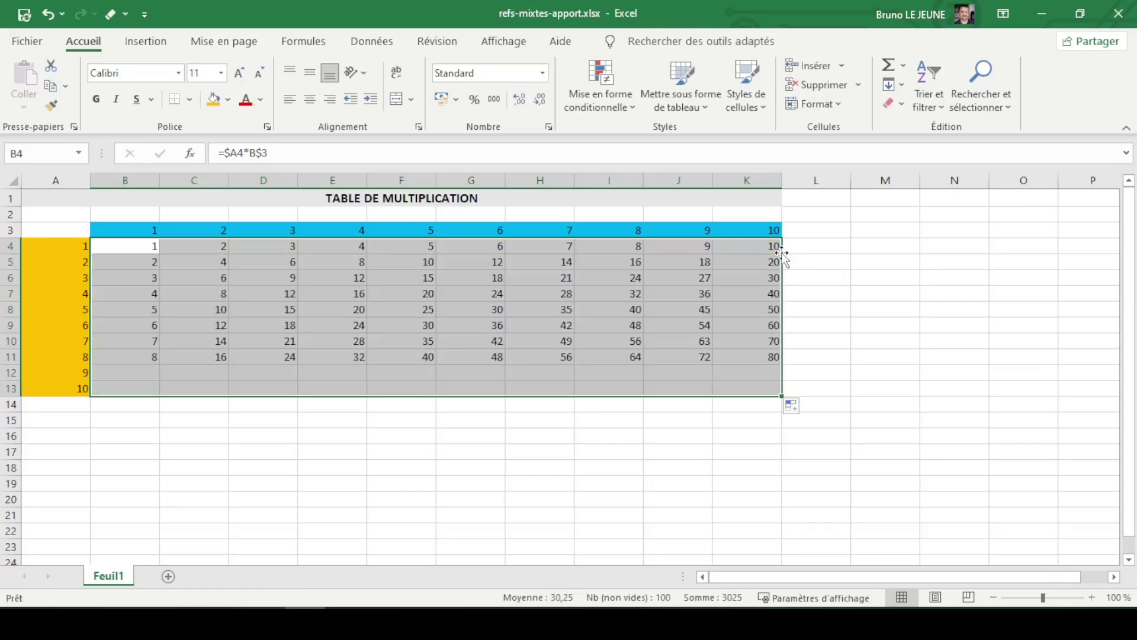